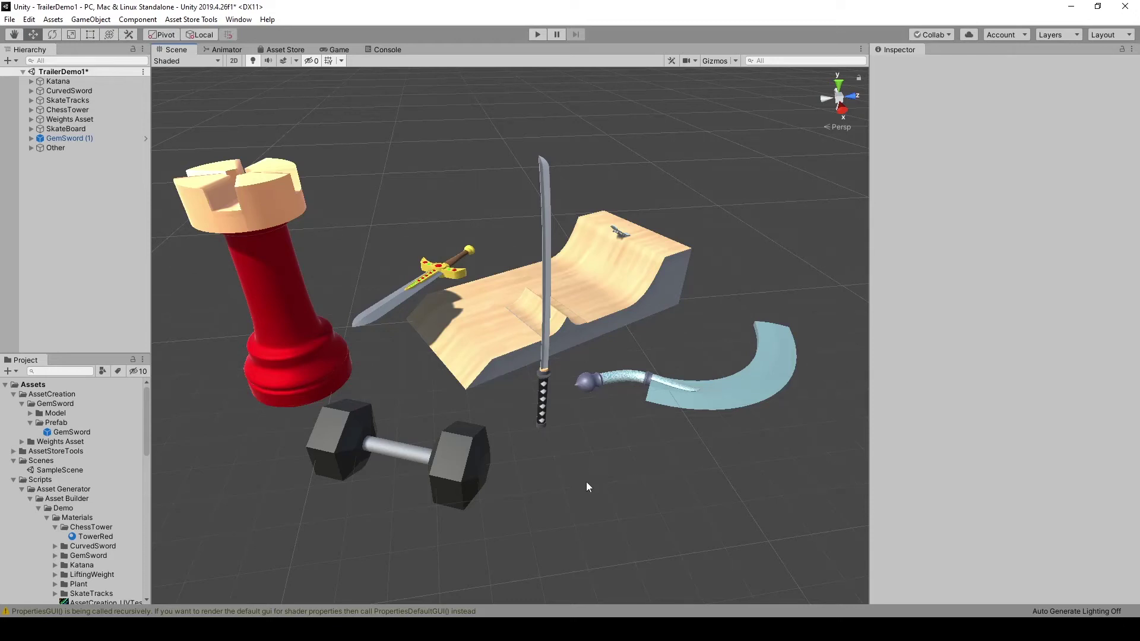
Step: Orbit the Scene view, then drag a CurvedSword spline point along X to reach the blade tip further out
key(alt)
mouse_move(468, 539)
alt+mouse_down()
mouse_move(1099, 603)
mouse_move(130, 605)
mouse_move(549, 545)
alt+mouse_up()
mouse_move(384, 325)
mouse_down()
mouse_move(401, 340)
mouse_move(533, 354)
mouse_move(552, 332)
mouse_move(588, 326)
mouse_move(473, 369)
mouse_move(453, 357)
mouse_move(435, 280)
mouse_move(395, 254)
mouse_move(371, 285)
mouse_move(391, 374)
mouse_move(422, 320)
mouse_move(382, 282)
mouse_move(355, 389)
mouse_move(339, 412)
mouse_move(297, 420)
mouse_move(336, 398)
mouse_move(322, 404)
mouse_up()
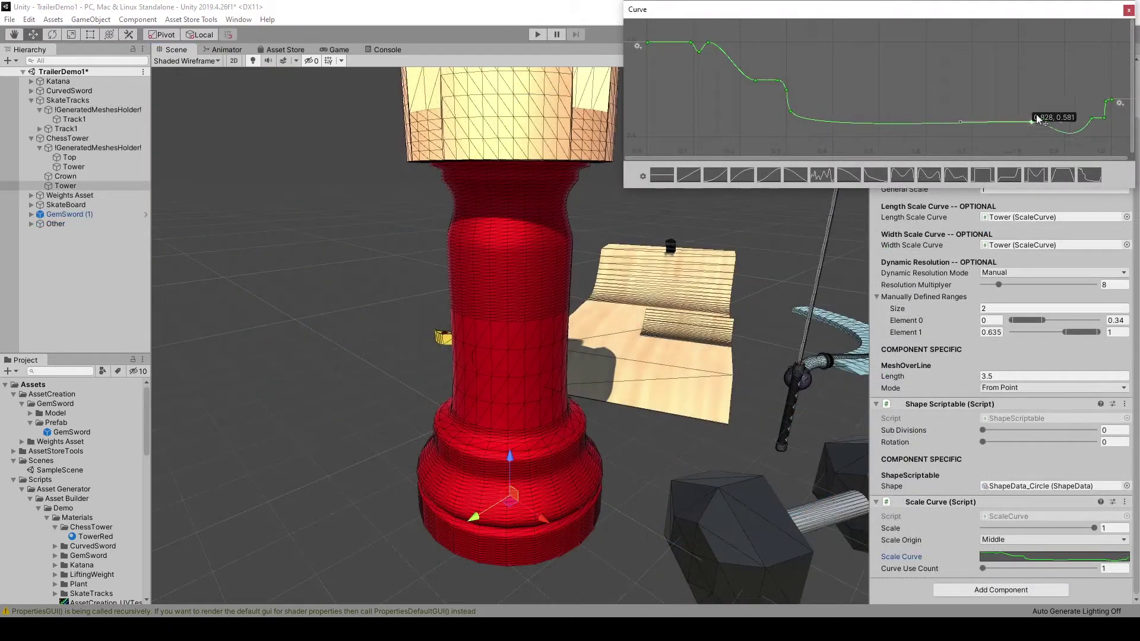
Step: Reshape the Tower's scale curve keys, apply curve presets to the Crown, and raise its Curve Use Count
mouse_move(1037, 118)
mouse_down()
mouse_move(1013, 94)
mouse_move(1053, 79)
mouse_move(1029, 82)
mouse_up()
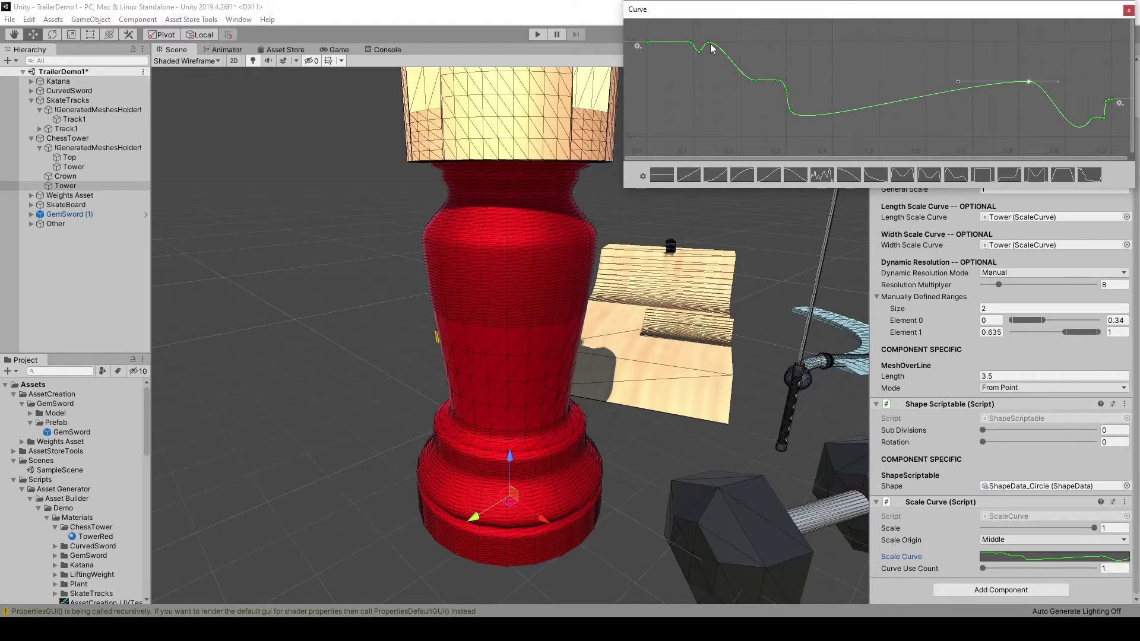
drag(708, 45, 723, 111)
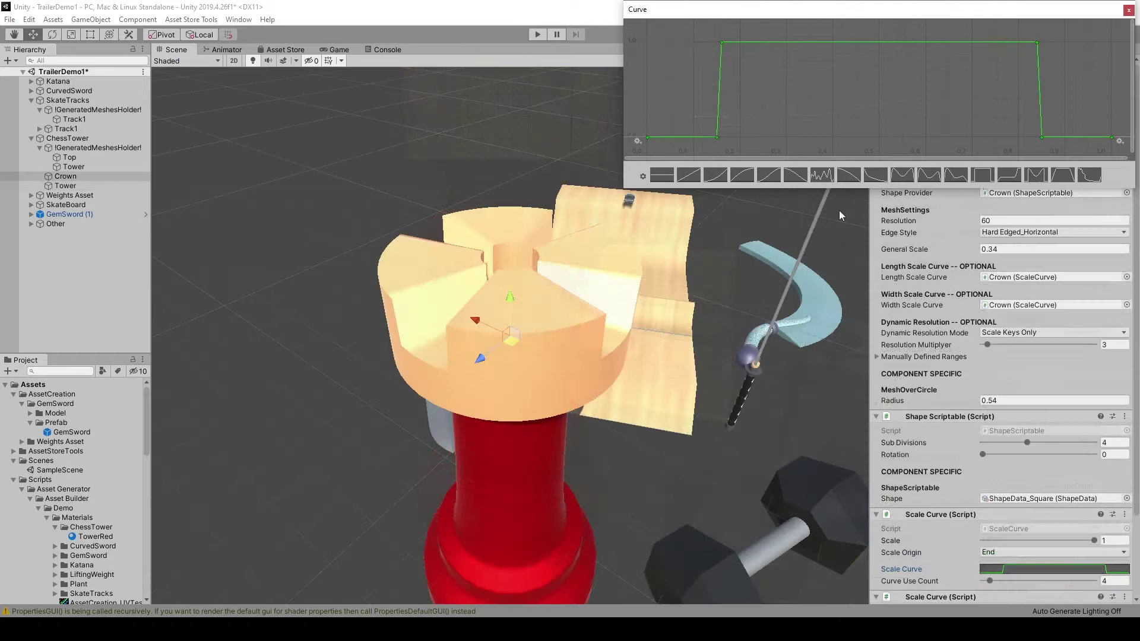
click(695, 177)
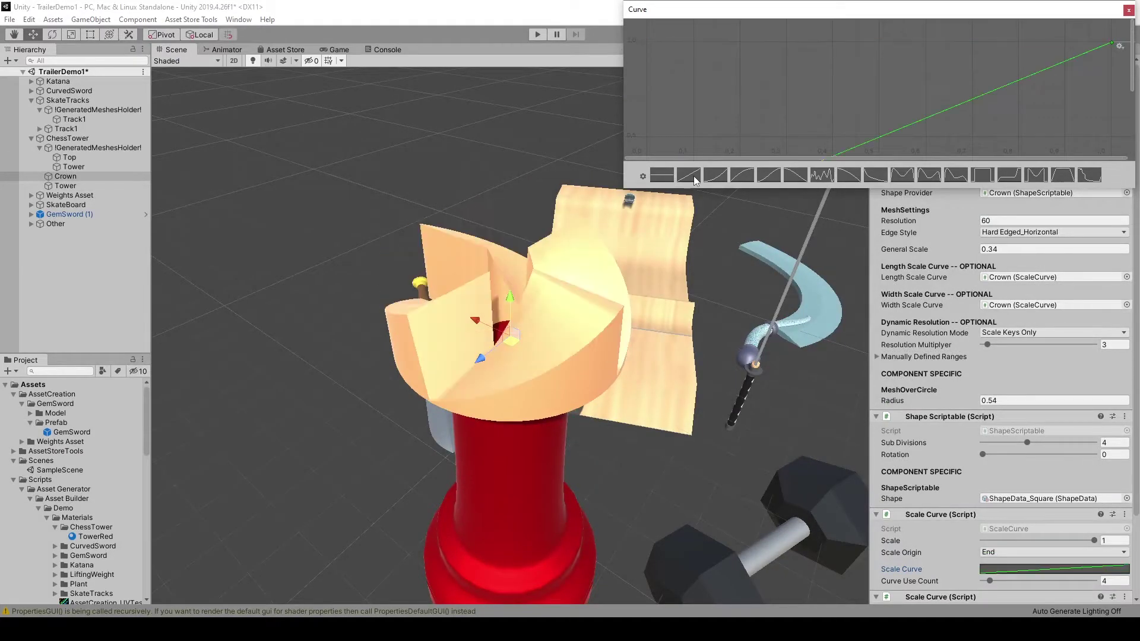
click(985, 176)
click(1011, 177)
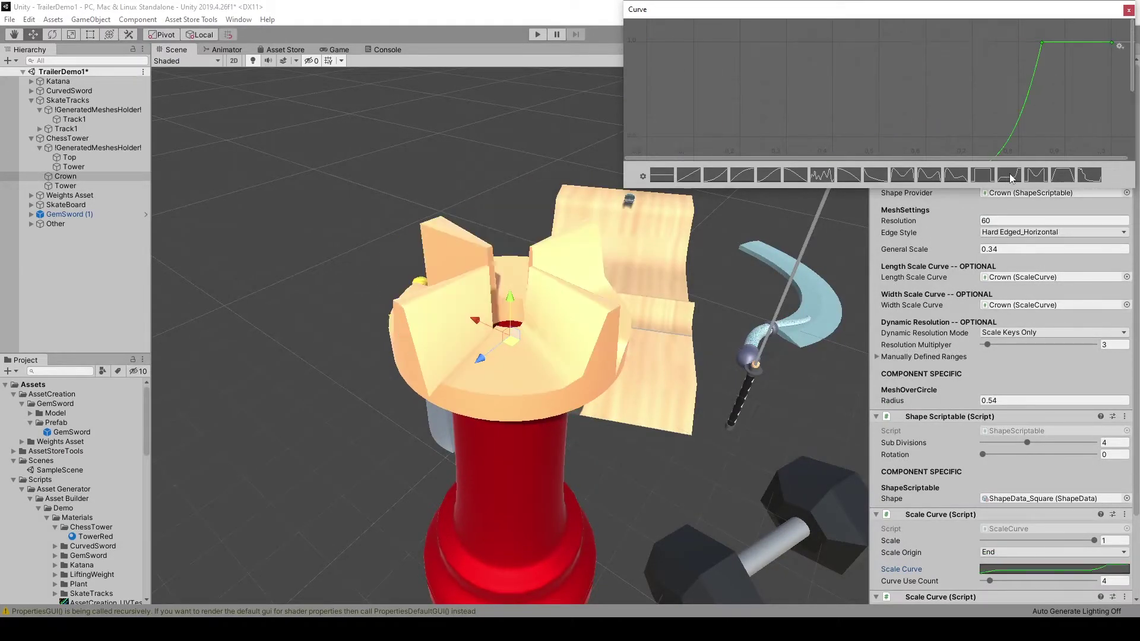
click(1035, 177)
mouse_move(990, 581)
mouse_down()
mouse_move(1000, 581)
mouse_move(987, 587)
mouse_up()
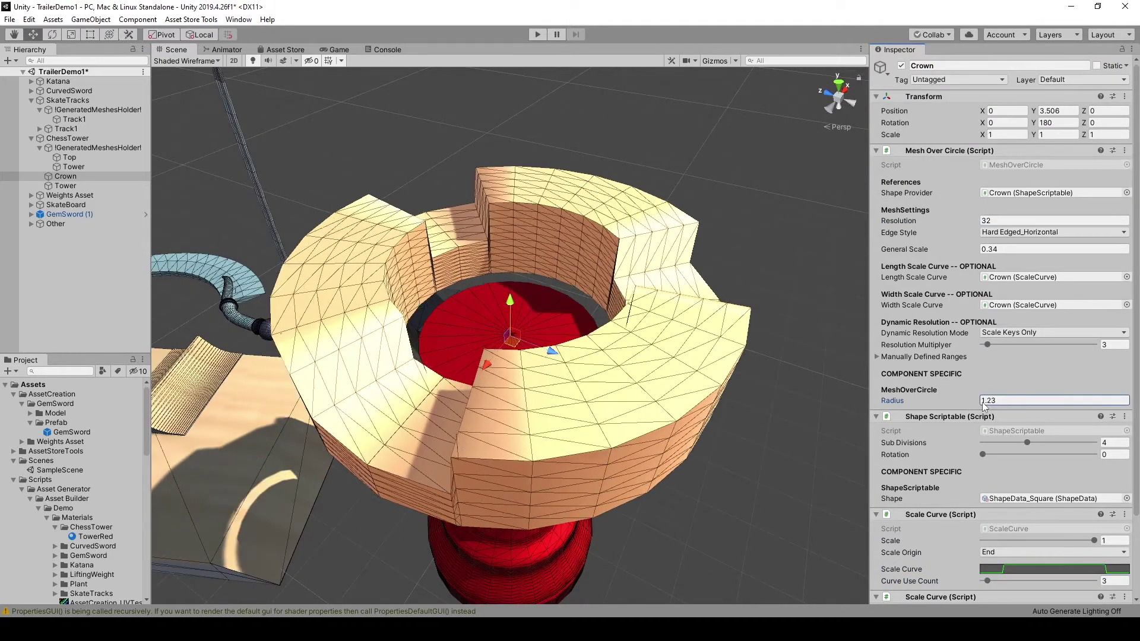
Step: Switch the Crown shape from ShapeData_Circle to ShapeData_H and slide the Tower's Element 0 range higher
click(1005, 346)
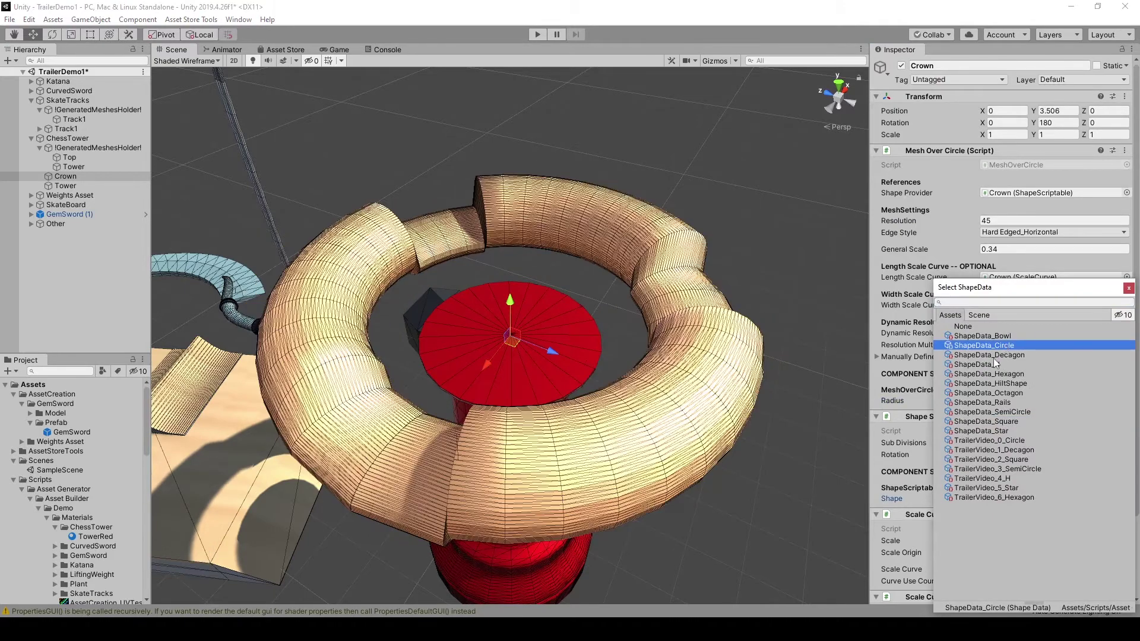
click(999, 355)
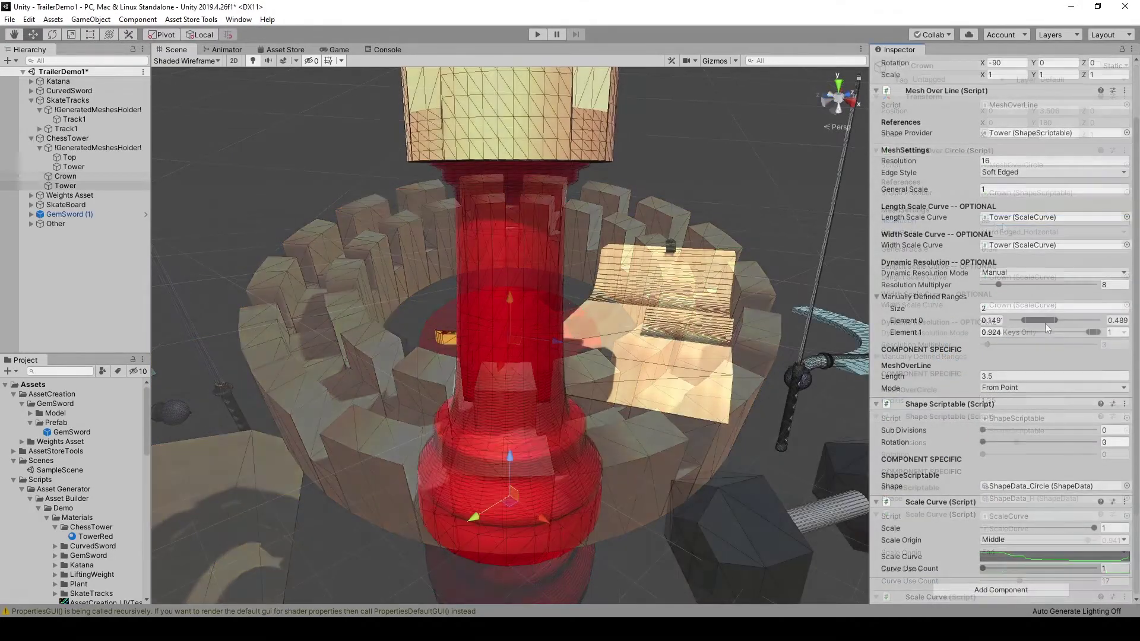
mouse_move(1045, 323)
mouse_down()
mouse_move(1064, 329)
mouse_move(1028, 341)
mouse_up()
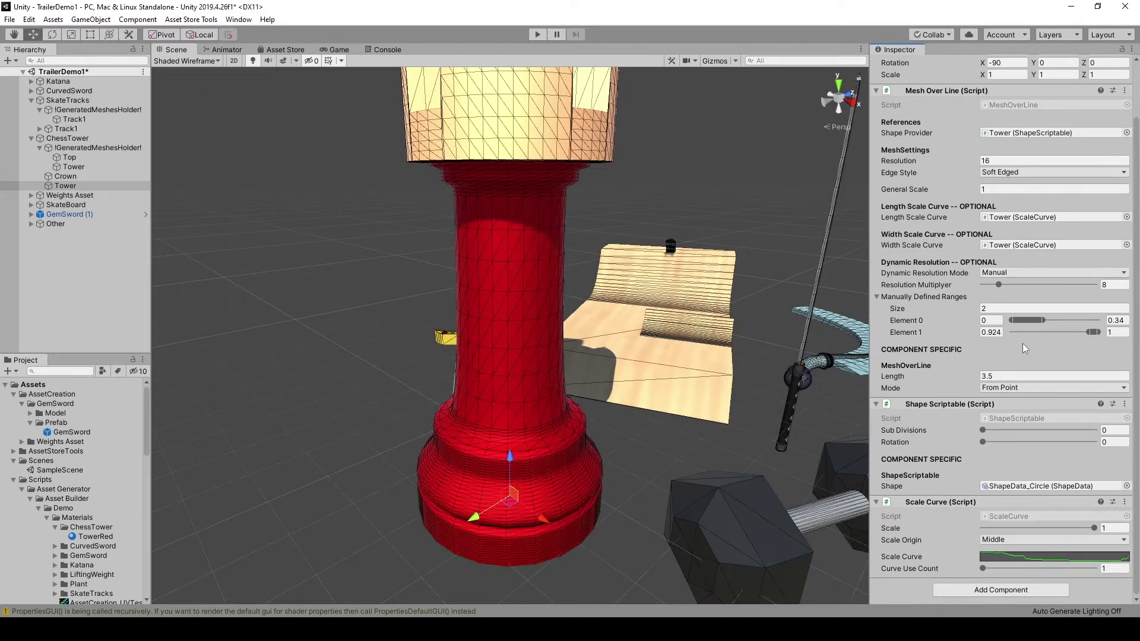
Step: Adjust the Tower's Element 0 and Element 1 resolution ranges and open its Scale Curve editor
mouse_move(1028, 343)
mouse_down()
mouse_move(1064, 350)
mouse_move(1021, 357)
mouse_up()
mouse_move(1076, 335)
mouse_down()
mouse_move(1019, 346)
mouse_move(1063, 350)
mouse_up()
click(1028, 561)
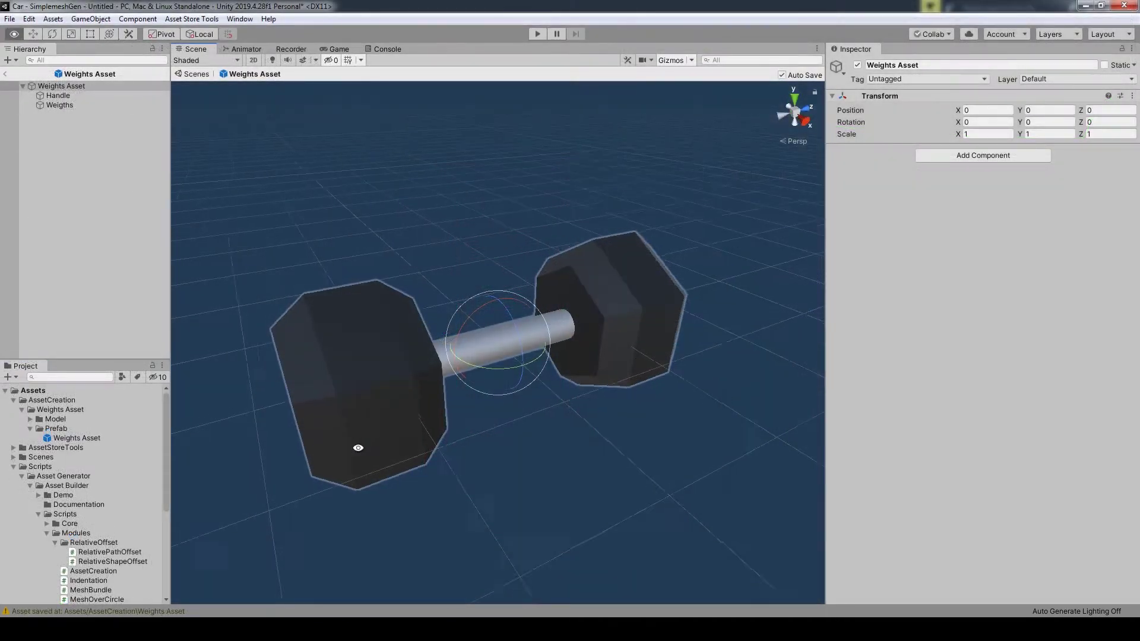
Step: Add the AssetCreation script to a new object and rename it Weights Asset
mouse_move(356, 453)
alt+mouse_down()
mouse_move(589, 426)
mouse_move(376, 419)
mouse_move(211, 390)
mouse_move(489, 386)
mouse_move(663, 411)
mouse_move(443, 486)
alt+mouse_up()
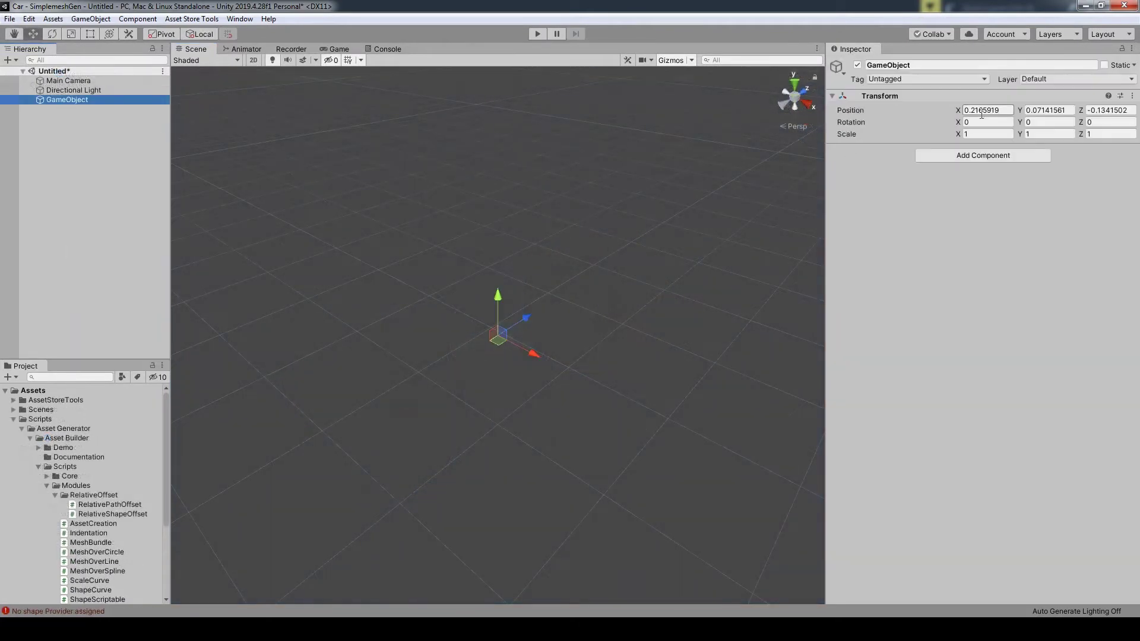
drag(93, 523, 911, 308)
text(0)
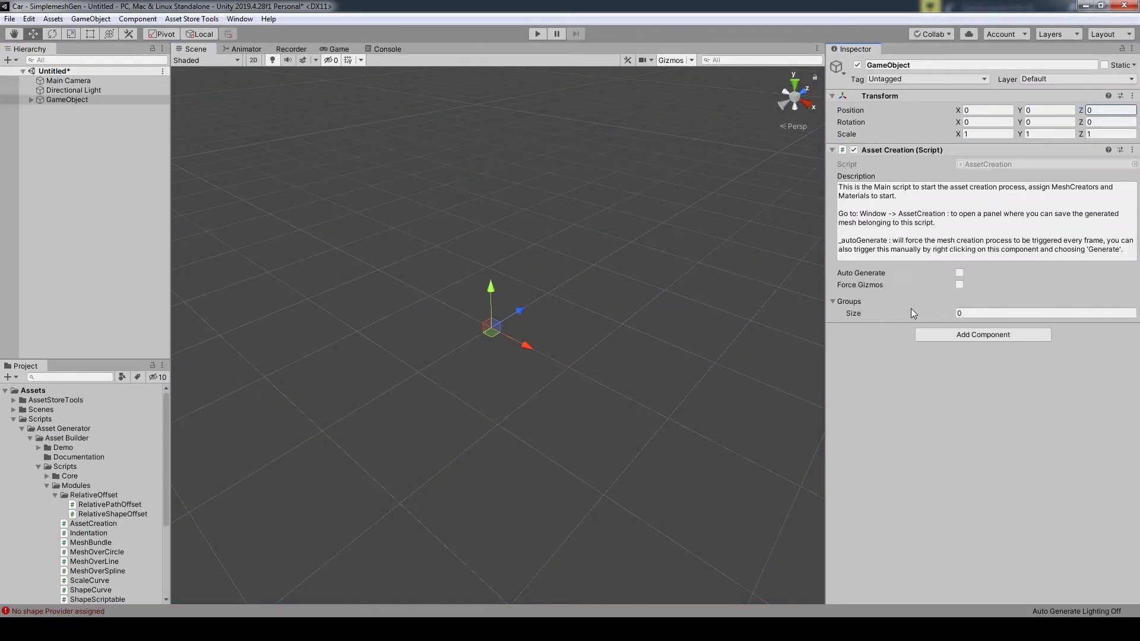
click(936, 68)
text(Weights Asset)
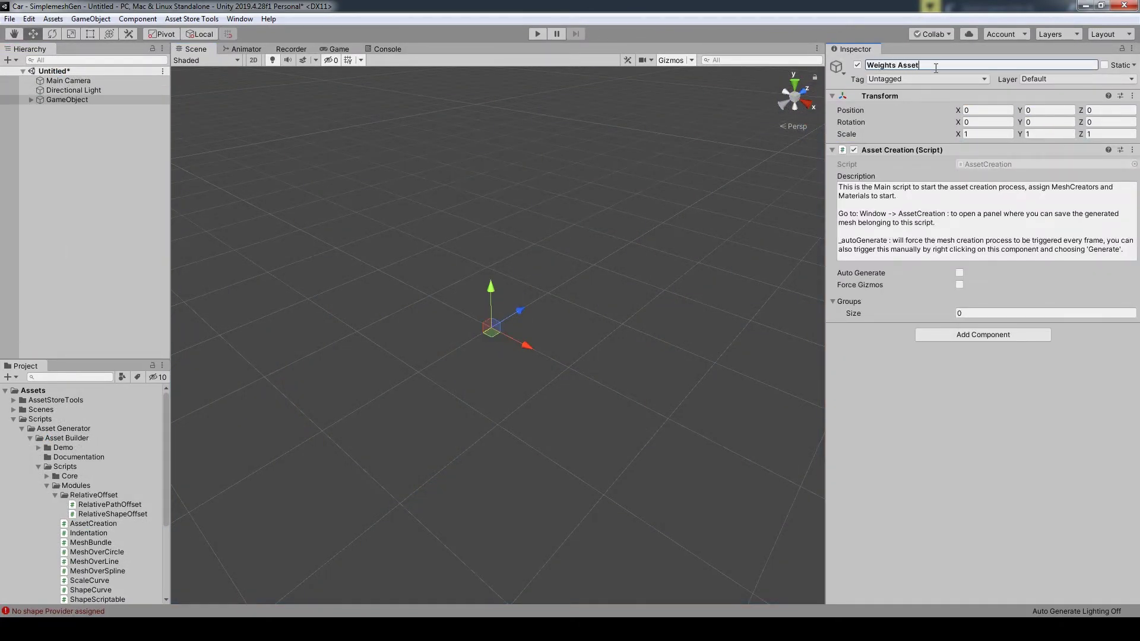
Step: Give it one asset group named Handle using the LiftingWeight_Metal_Light material
click(999, 313)
text(1)
key(Return)
click(999, 336)
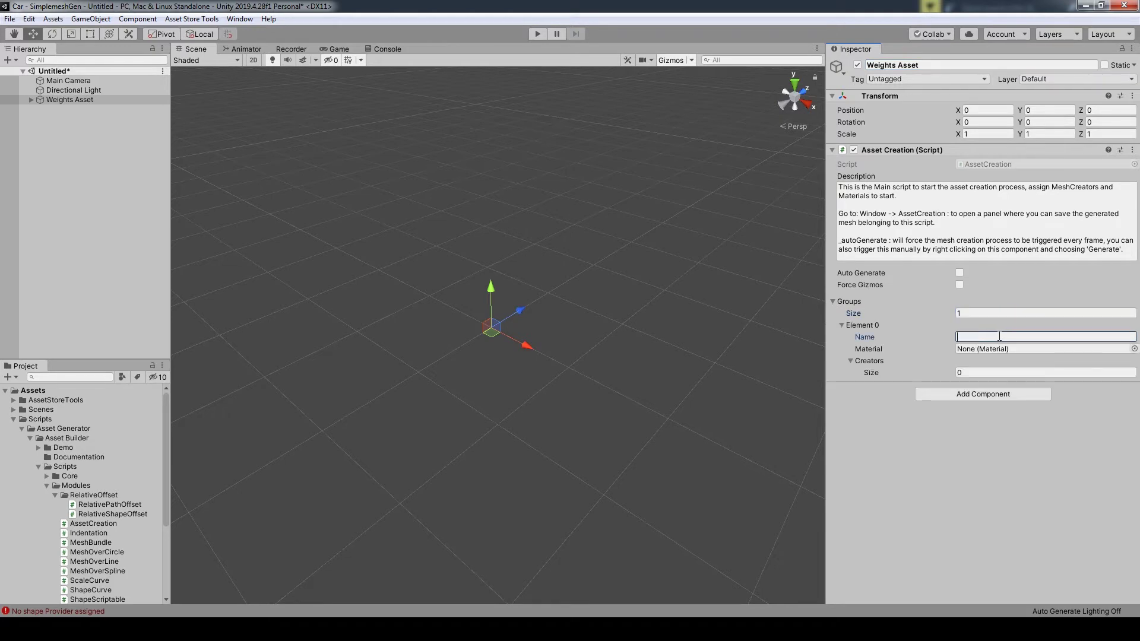
text(Handle)
click(1134, 349)
text(lift)
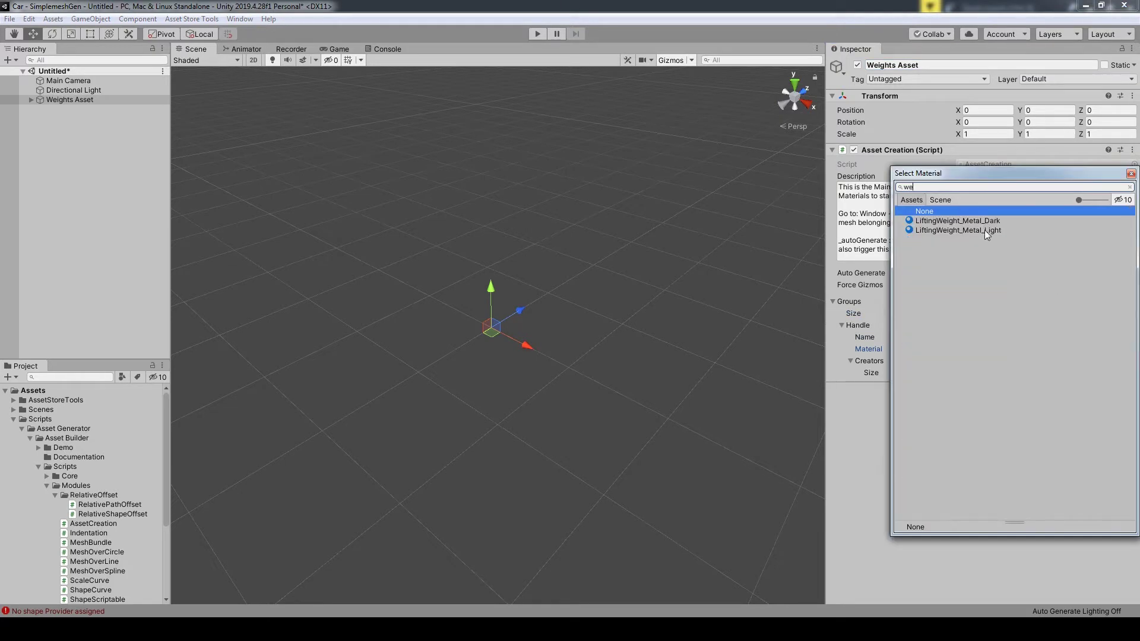
click(984, 230)
double_click(984, 230)
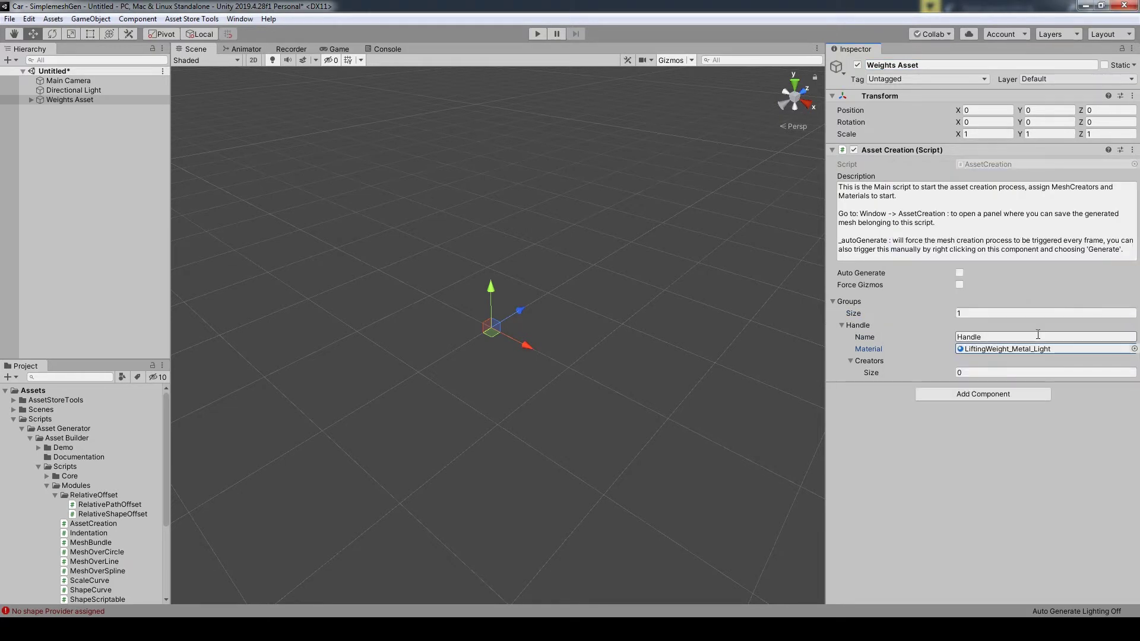
Step: Create an empty child of Weights Asset with MeshOverLine and a ShapeData_Circle shape provider
right_click(66, 99)
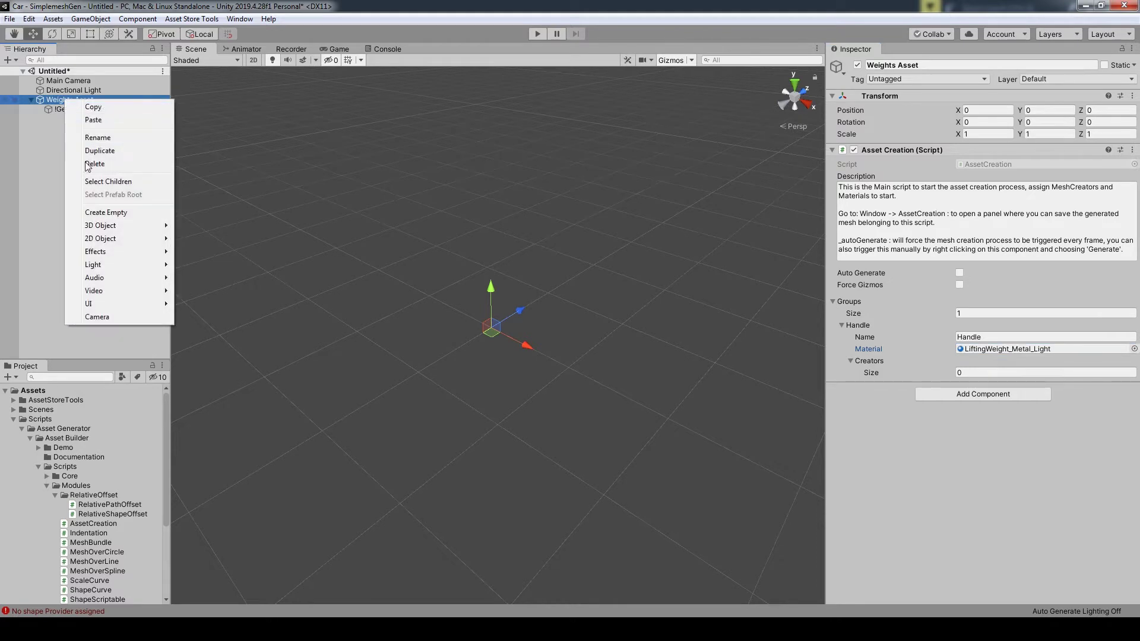
click(100, 212)
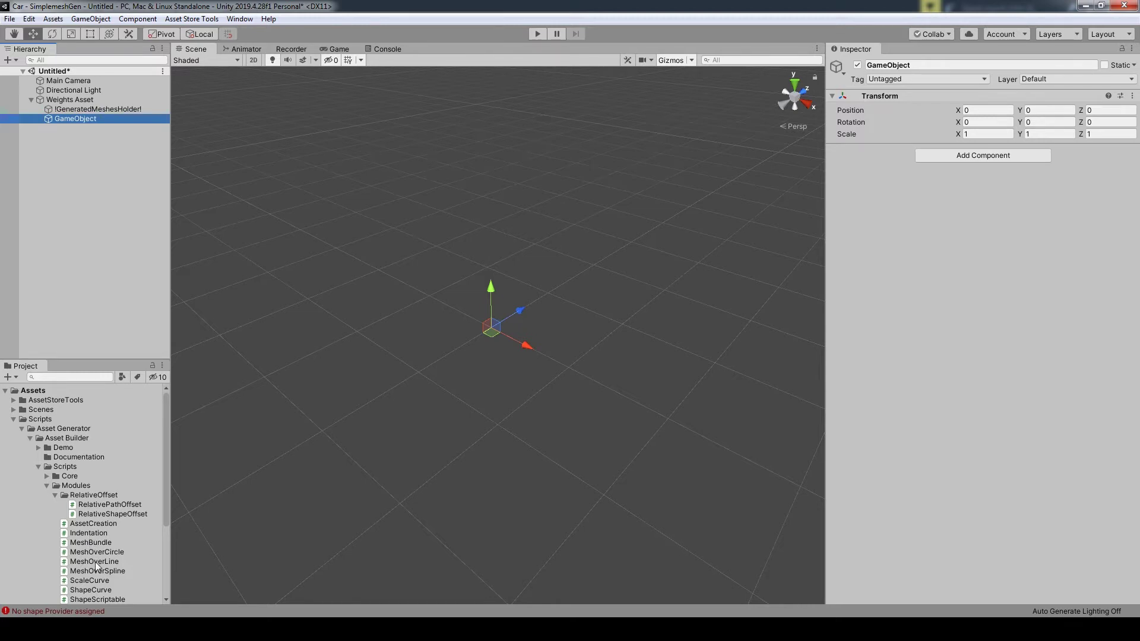
drag(95, 562, 953, 304)
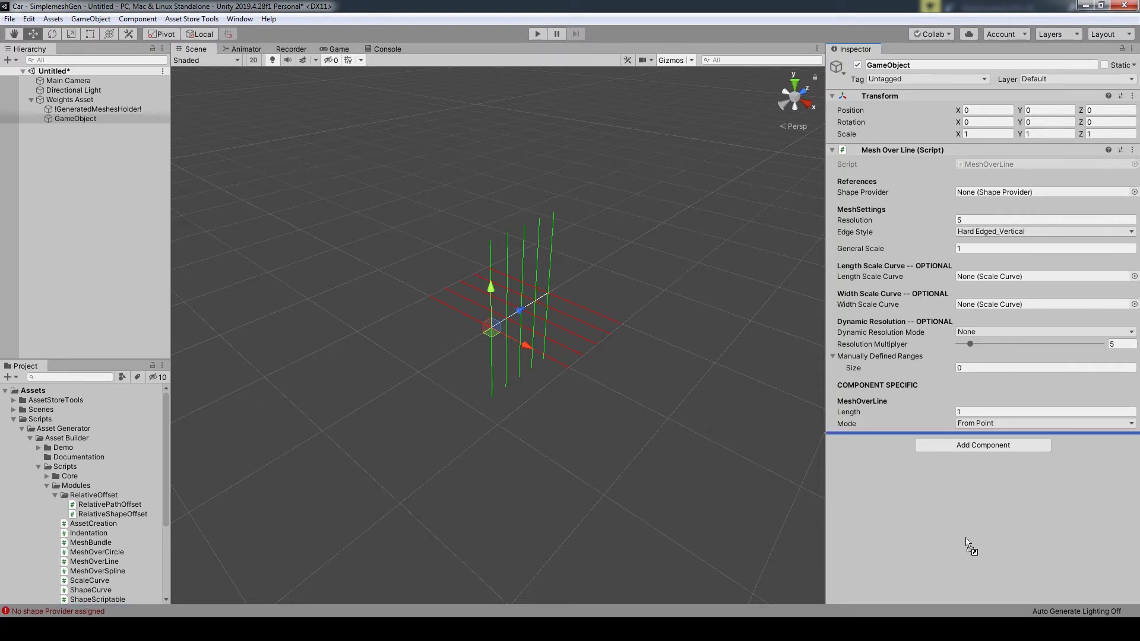
drag(105, 600, 966, 541)
click(1134, 521)
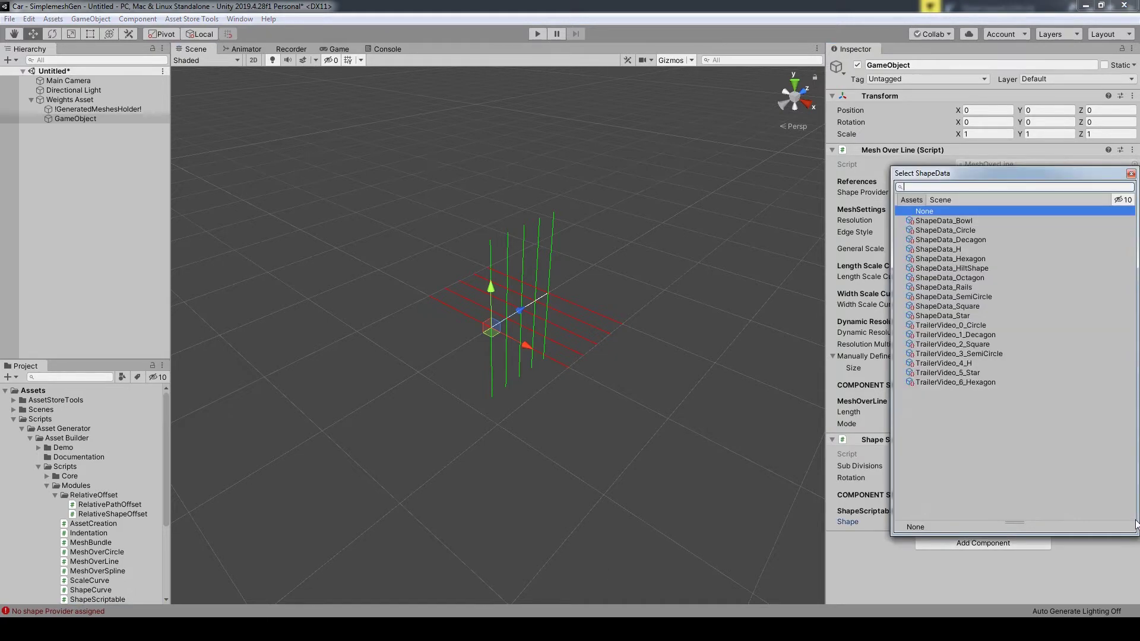
click(950, 230)
click(1131, 174)
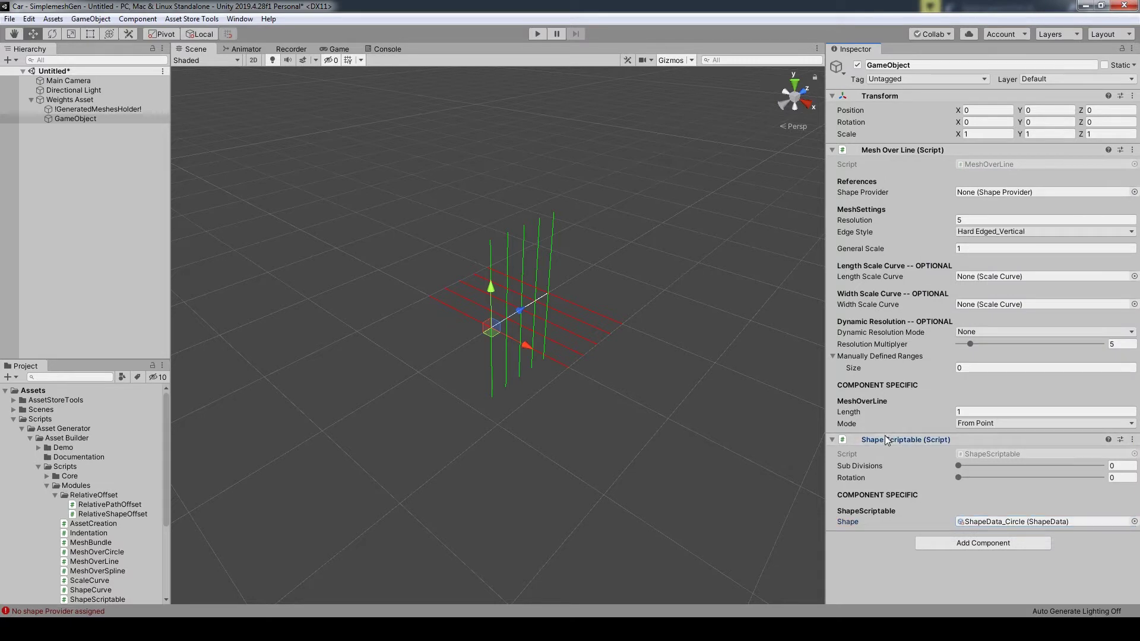
Step: Make the child its own shape provider and assign it as the Handle group's creator
drag(974, 201, 989, 187)
click(114, 98)
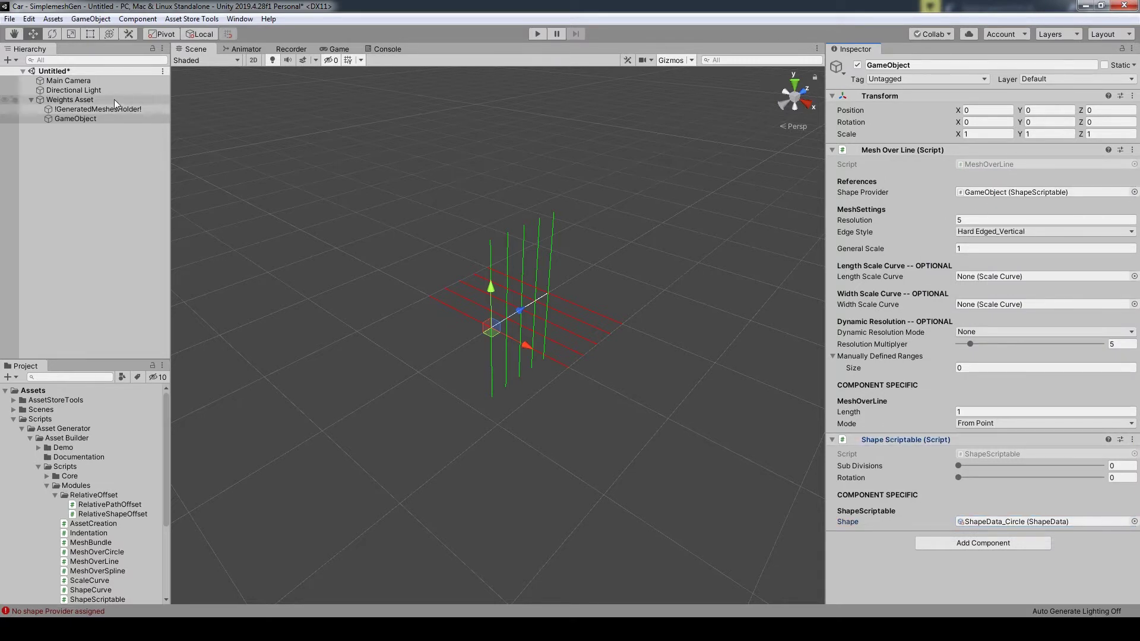
mouse_move(81, 120)
mouse_down()
mouse_move(850, 370)
mouse_move(878, 365)
mouse_up()
Step: Enable Auto Generate and set the cylinder to General Scale 0.15, Length 1.5, From Center, Soft Edged
click(958, 274)
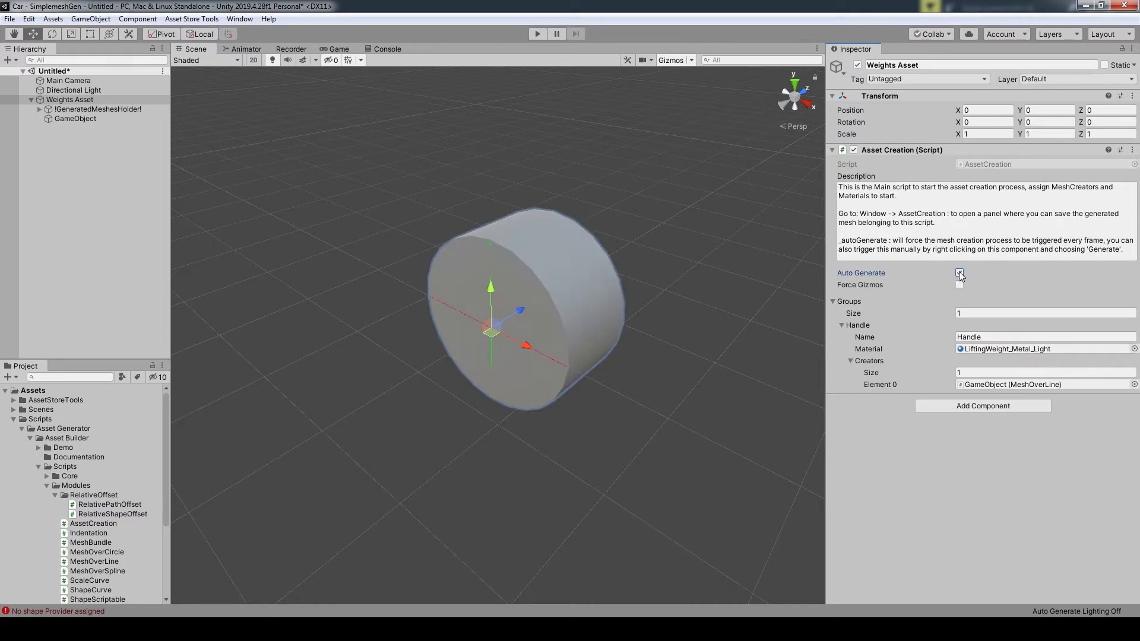
drag(903, 249, 881, 253)
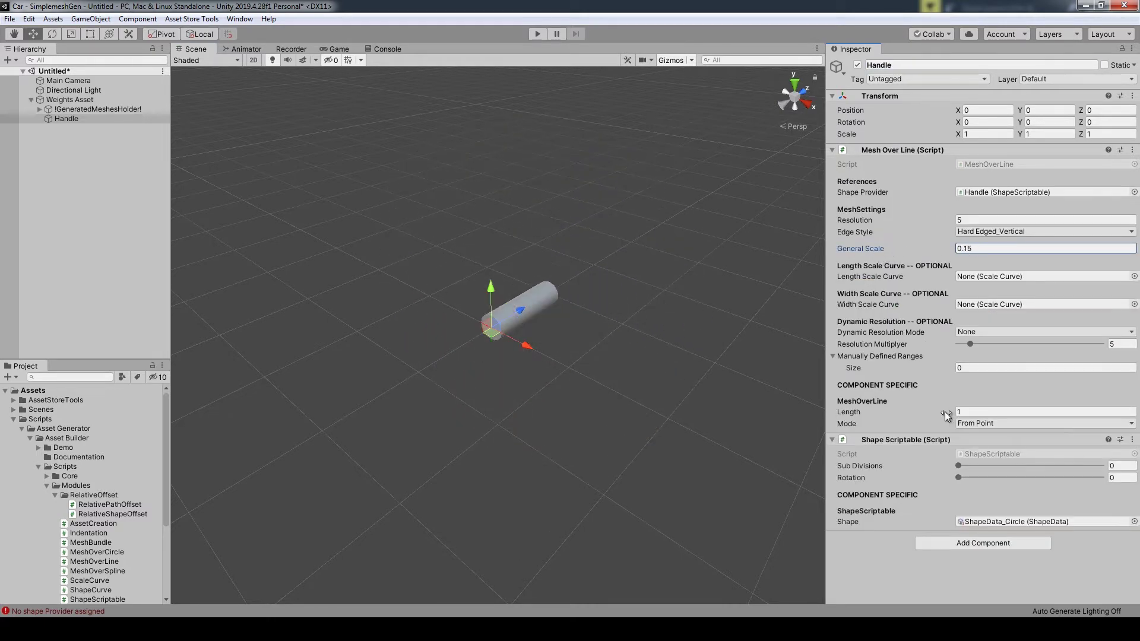
mouse_move(945, 411)
mouse_down()
mouse_move(967, 411)
mouse_move(935, 414)
mouse_up()
click(971, 423)
click(985, 233)
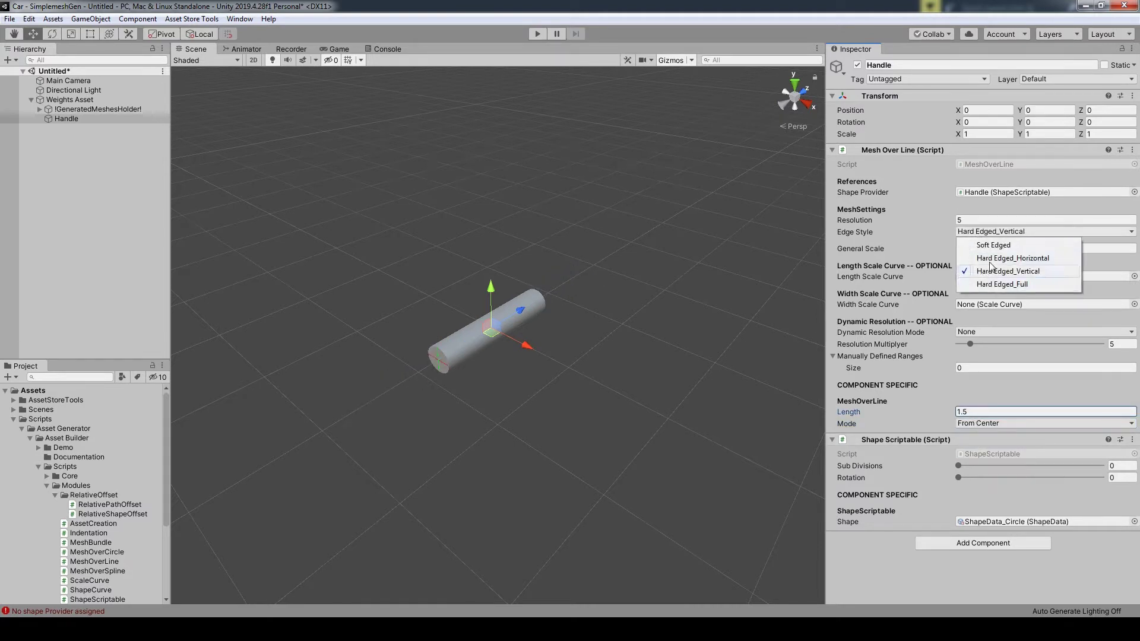
click(995, 286)
click(1009, 232)
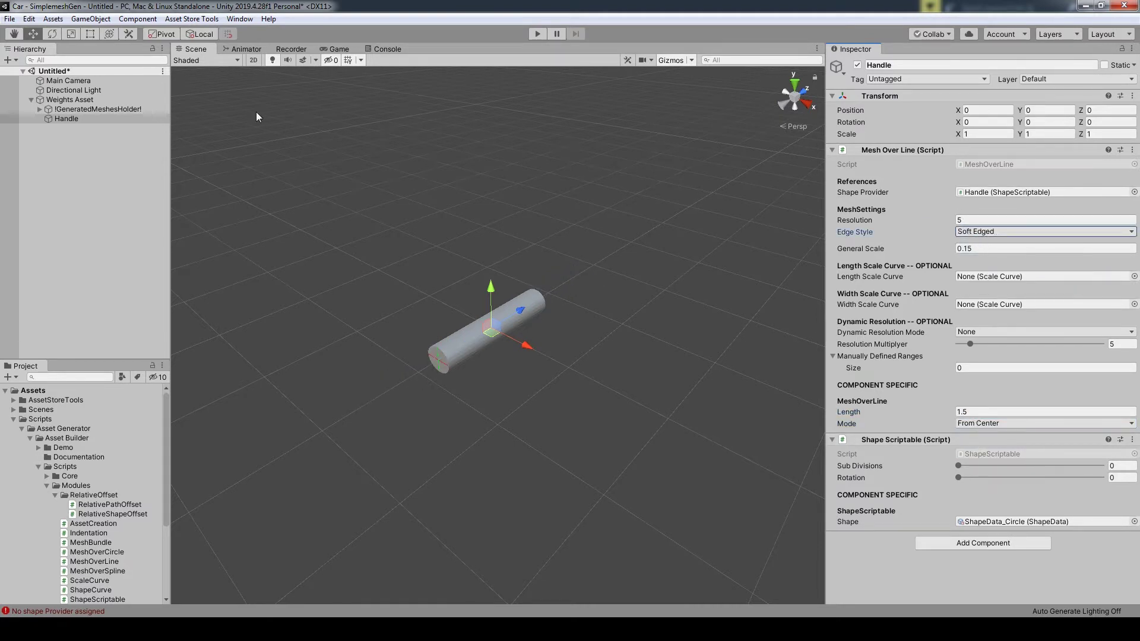
Step: Lower the handle's Resolution to 2, checking it in wireframe before returning to shaded view
click(205, 60)
click(213, 102)
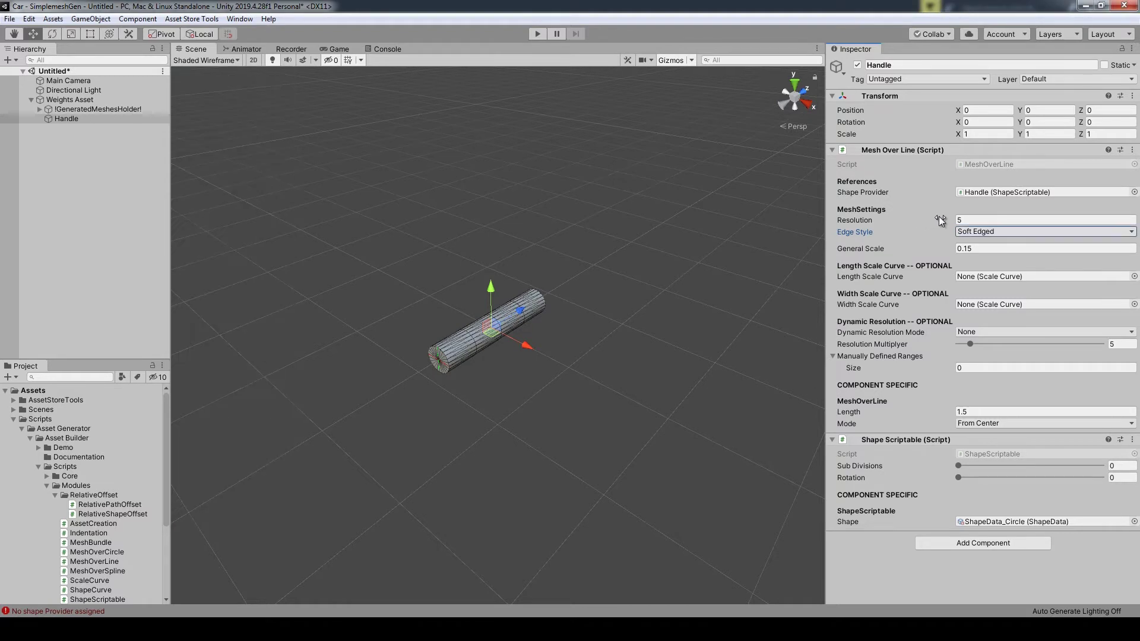
mouse_move(939, 216)
mouse_down()
mouse_move(988, 221)
mouse_move(922, 223)
mouse_up()
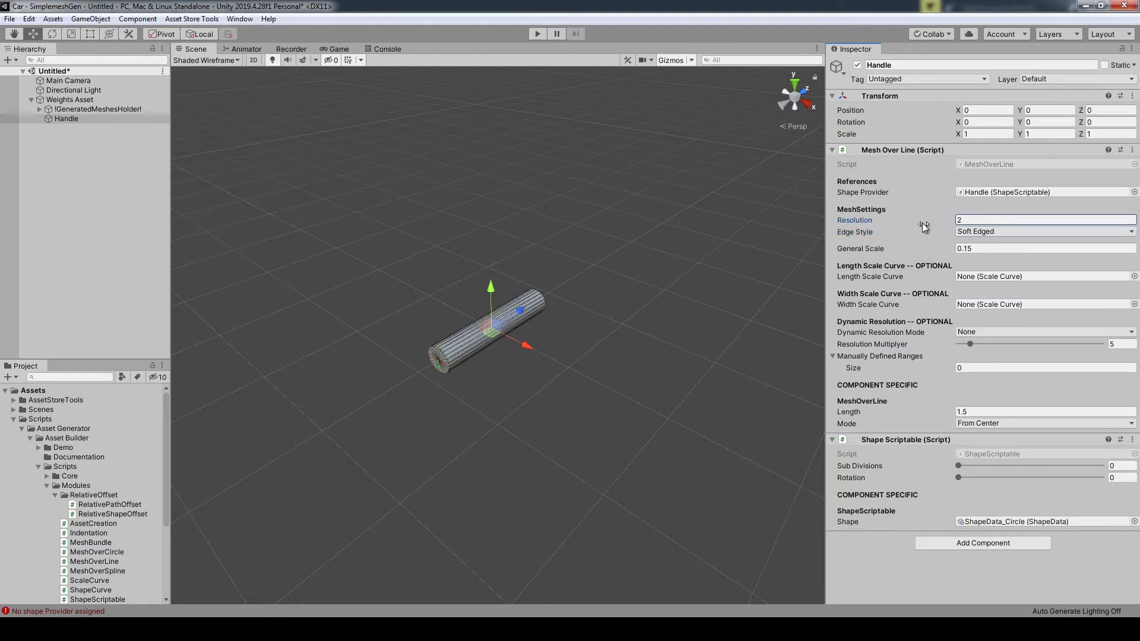
click(215, 62)
click(217, 81)
click(460, 176)
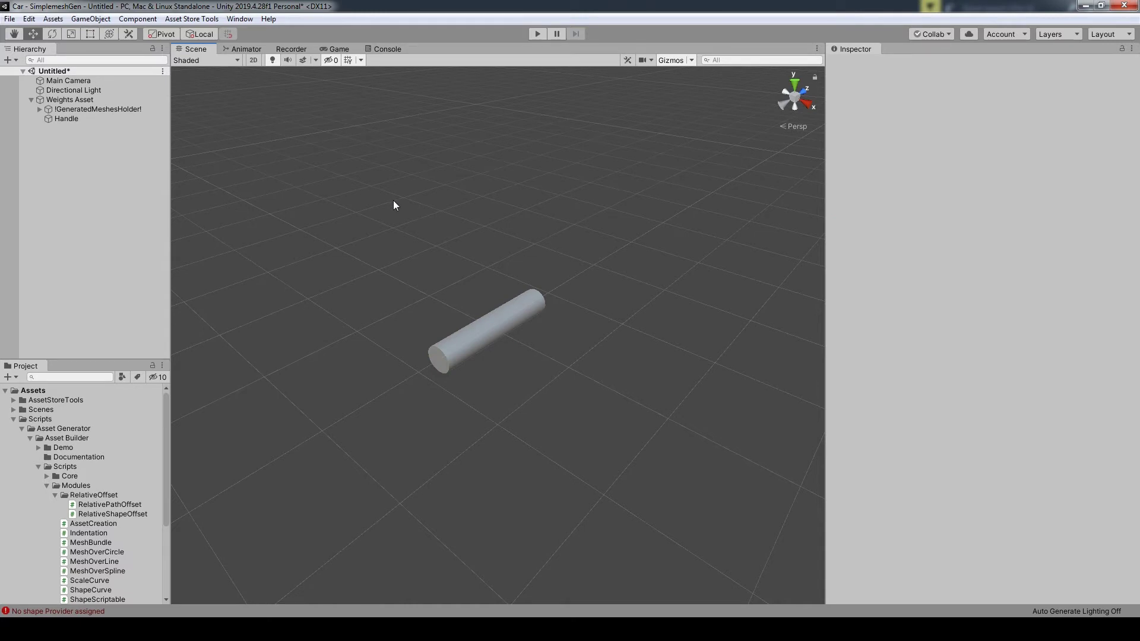
Step: Create another empty child with MeshOverLine and ShapeScriptable scripts using ShapeData_Hexagon
right_click(63, 101)
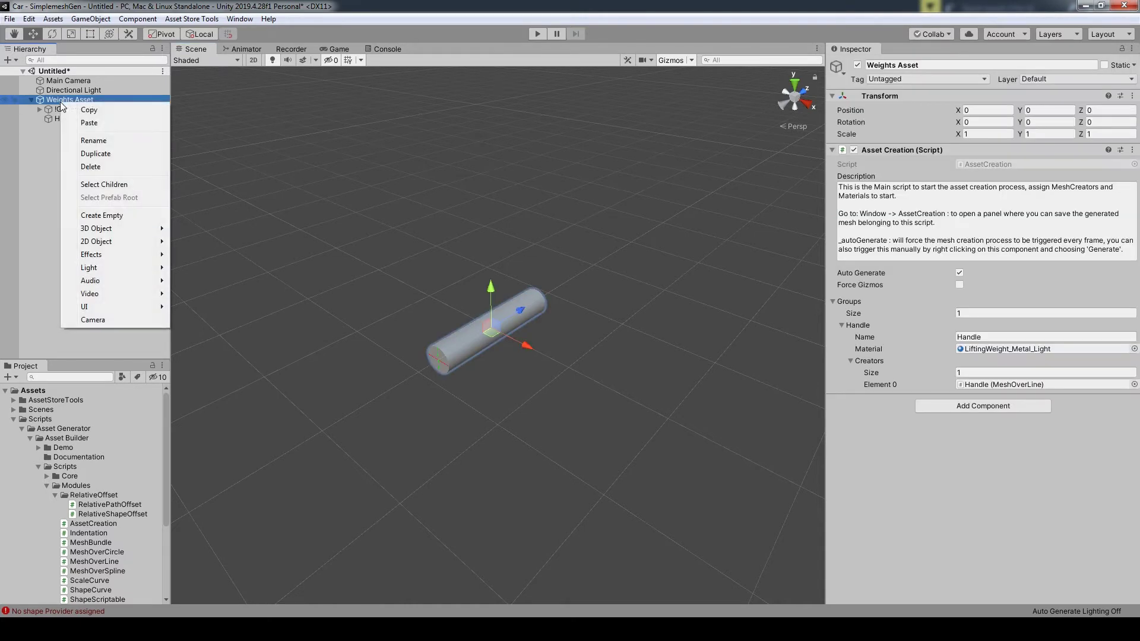
click(97, 216)
drag(103, 559, 953, 337)
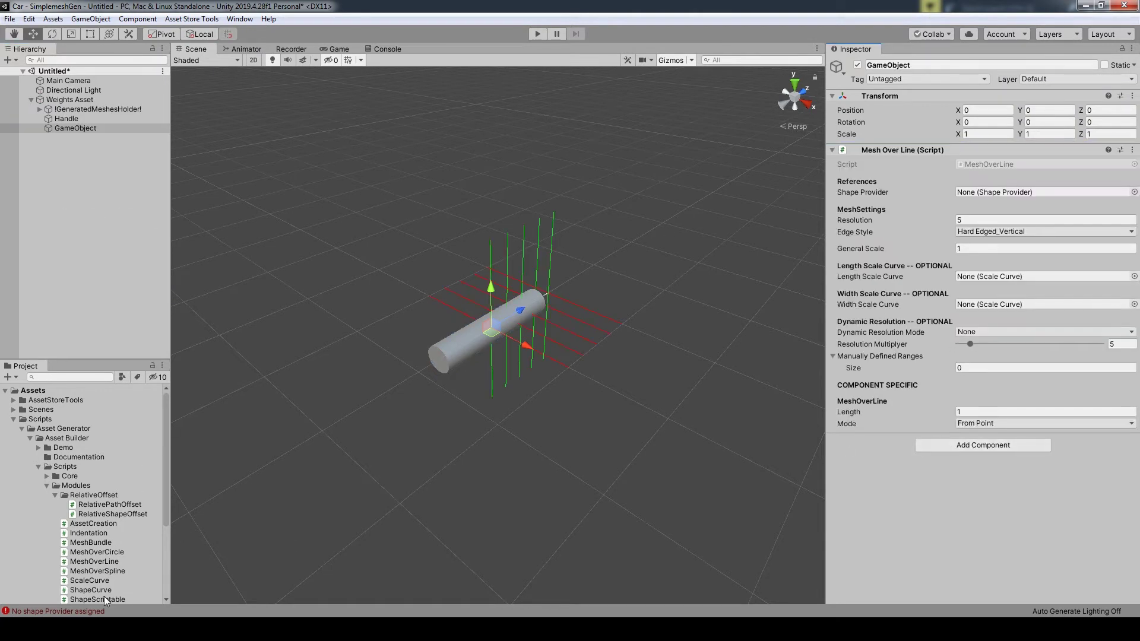
drag(395, 561, 949, 496)
click(1133, 521)
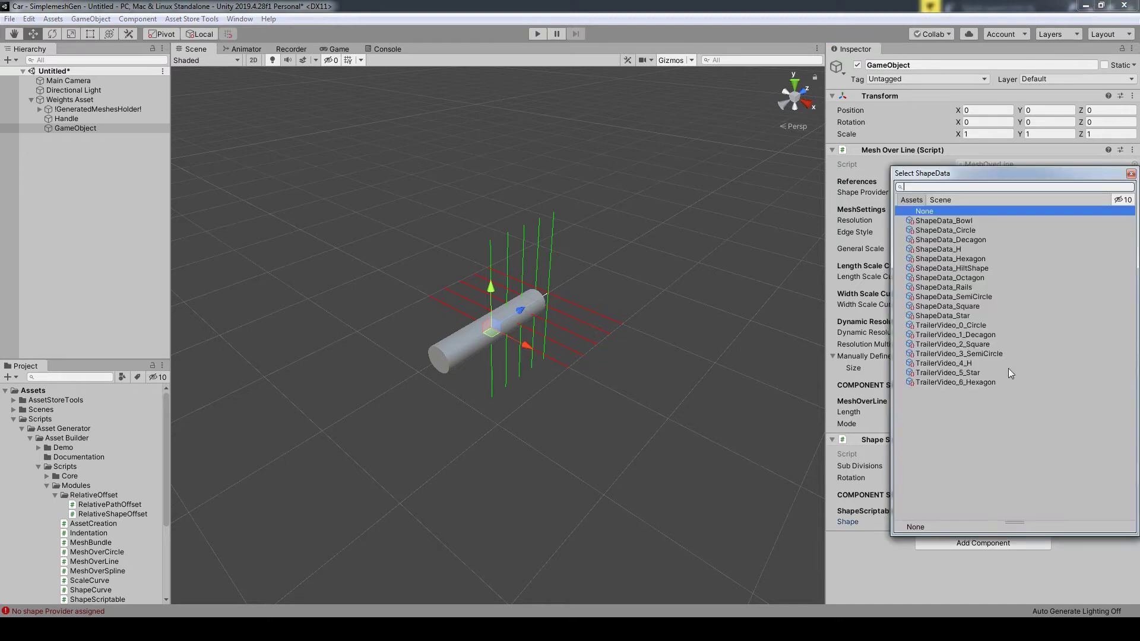
click(970, 258)
click(1132, 176)
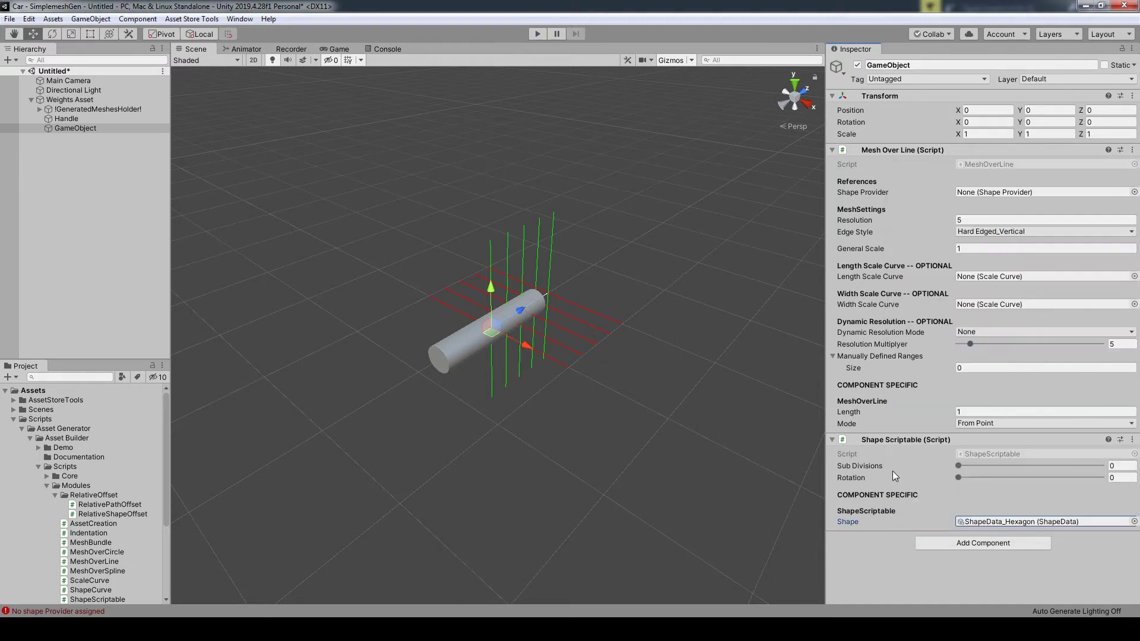
Step: Raise Weights Asset to two groups, naming the second Weights with LiftingWeight_Metal_Dark material
click(69, 101)
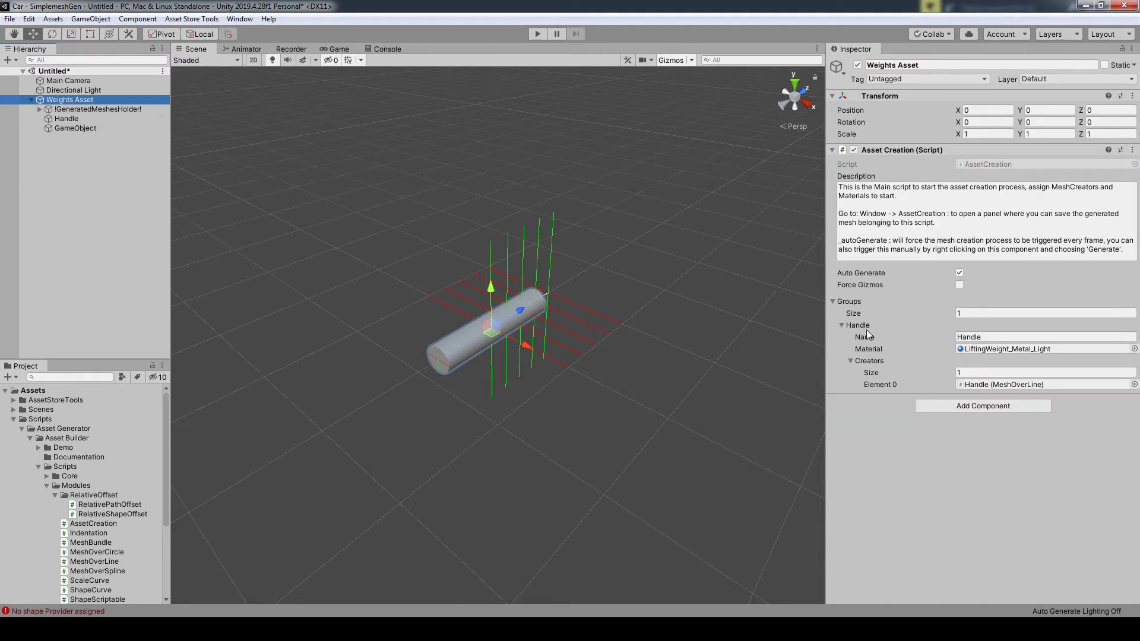
click(972, 313)
text(2)
key(Return)
click(1054, 408)
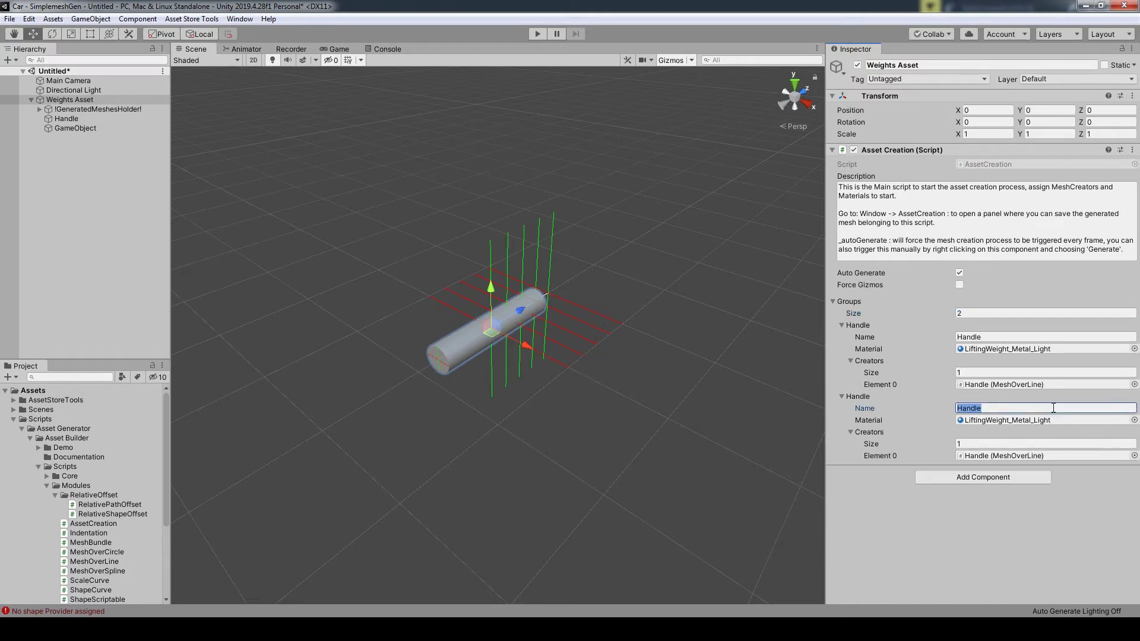
text(Weigths)
click(1133, 420)
double_click(980, 355)
Step: Assign the hexagon object as the second group's creator and rename it Weight1
drag(60, 129, 978, 457)
double_click(978, 457)
click(940, 64)
text(Weight)
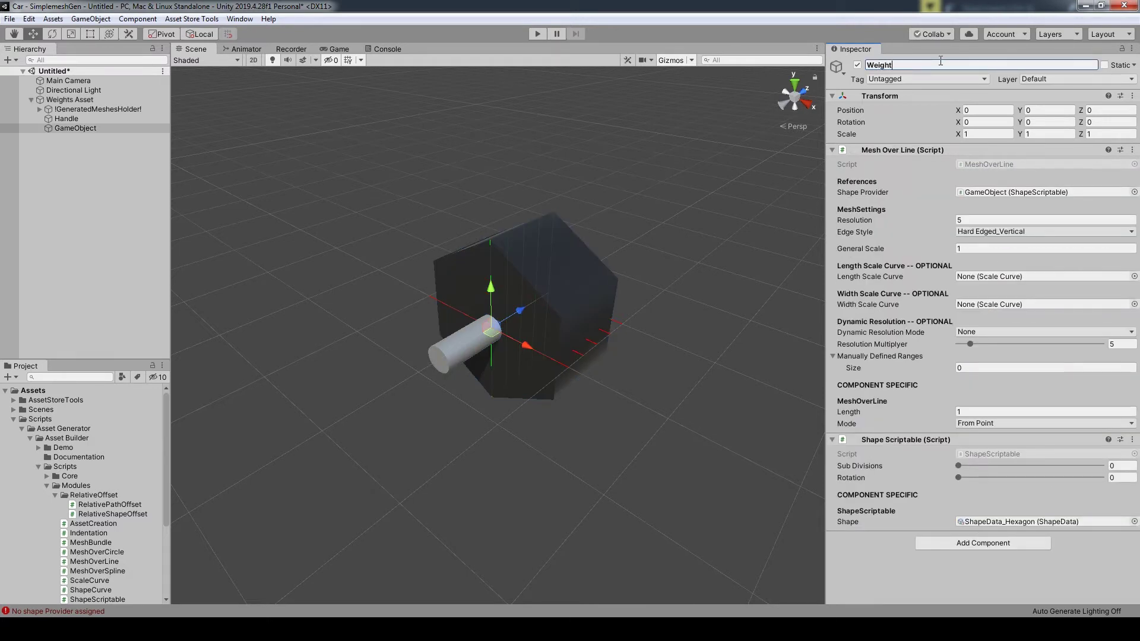
text(1)
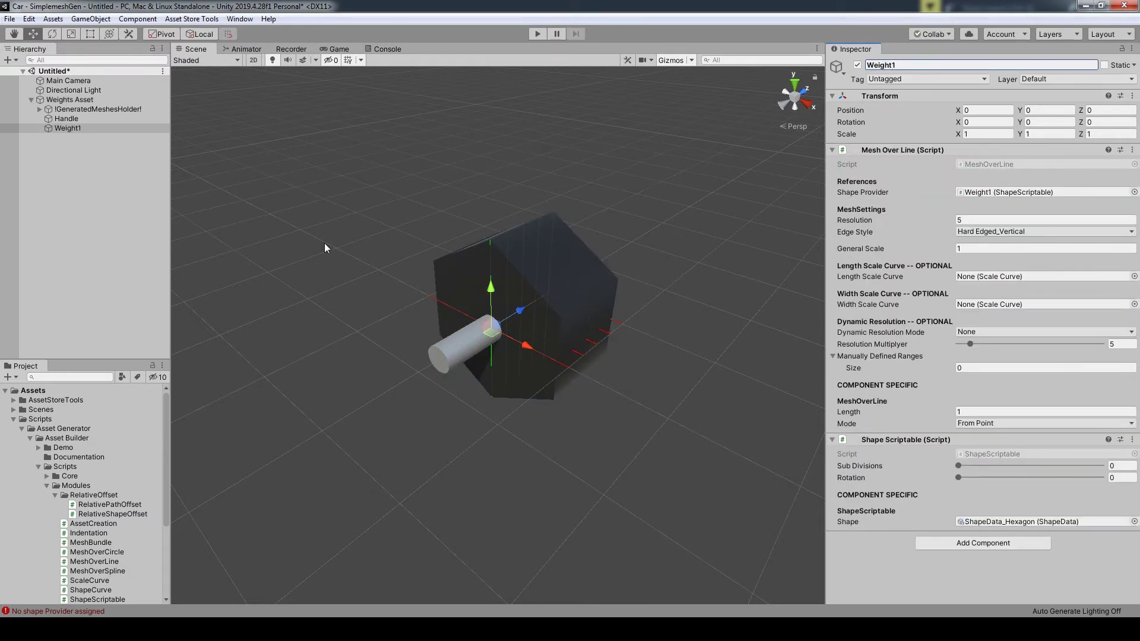
Step: Create an empty WeightOffset child of Weights Asset carrying the RelativePathOffset script
right_click(61, 100)
click(83, 218)
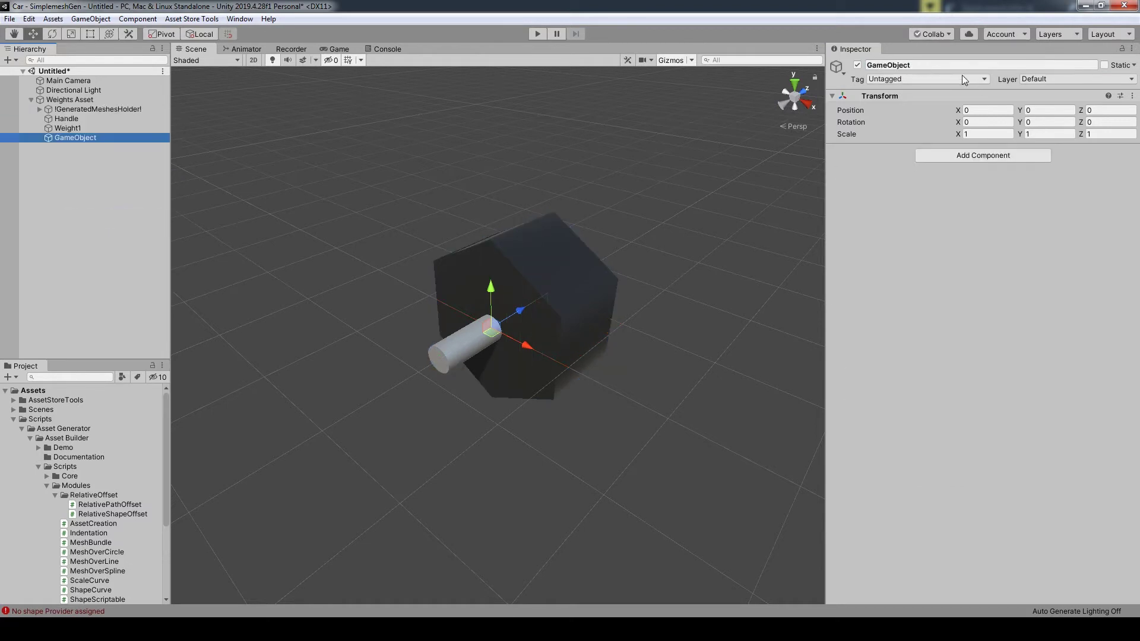
click(943, 65)
text(WeightOffset)
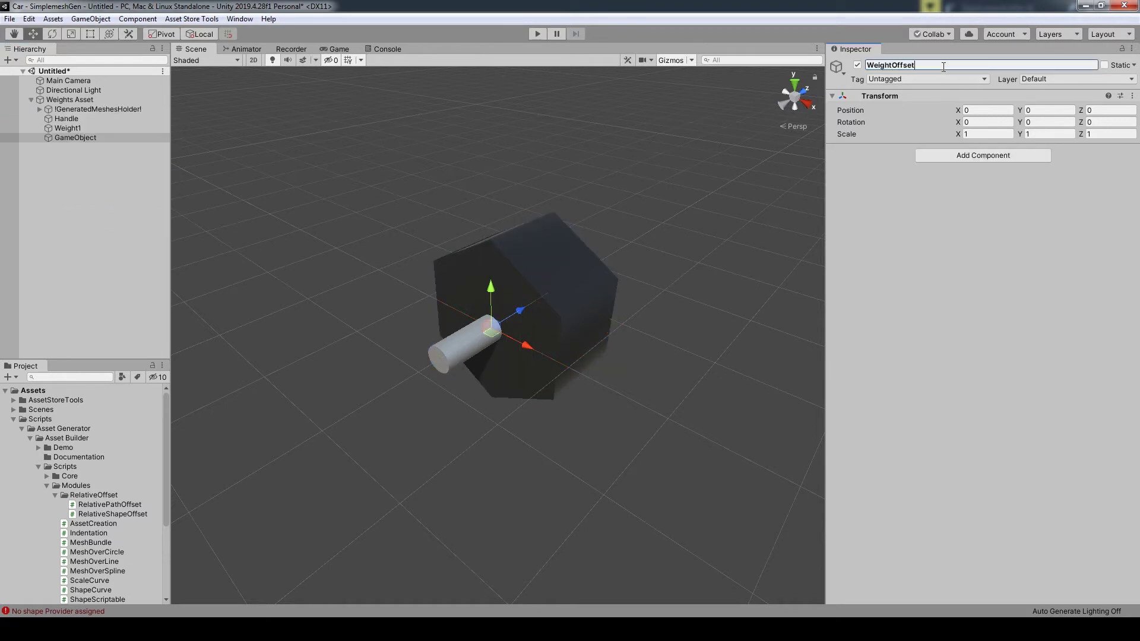
click(115, 505)
drag(115, 505, 922, 286)
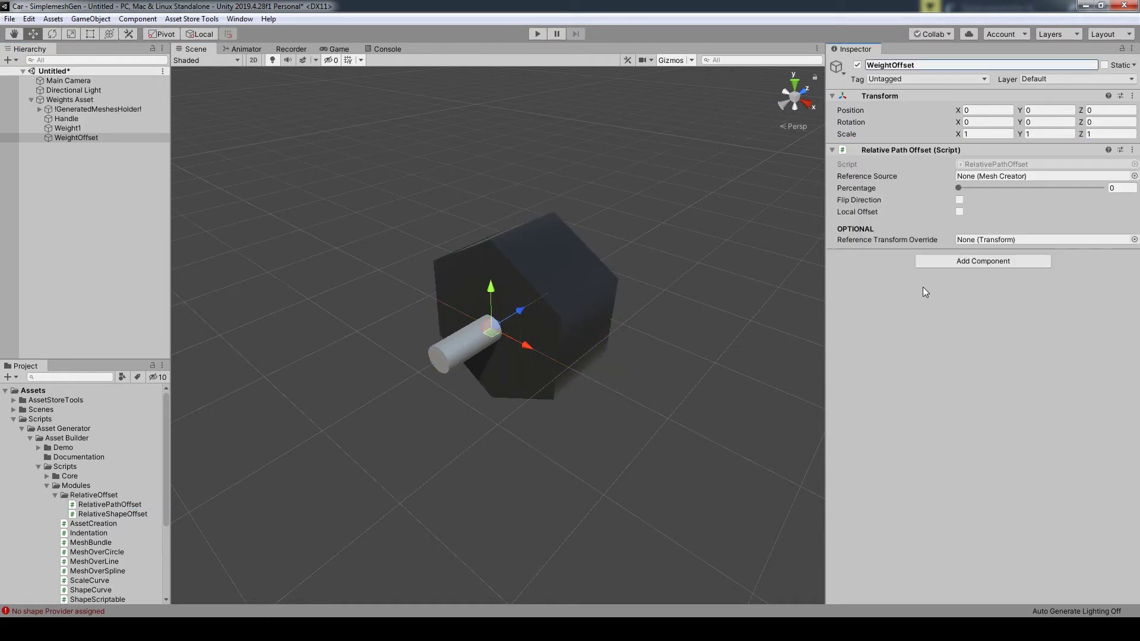
Step: Parent Weight1 under WeightOffset and tick Flip Direction so it sits at the handle's end
click(67, 129)
drag(67, 129, 1010, 176)
click(76, 128)
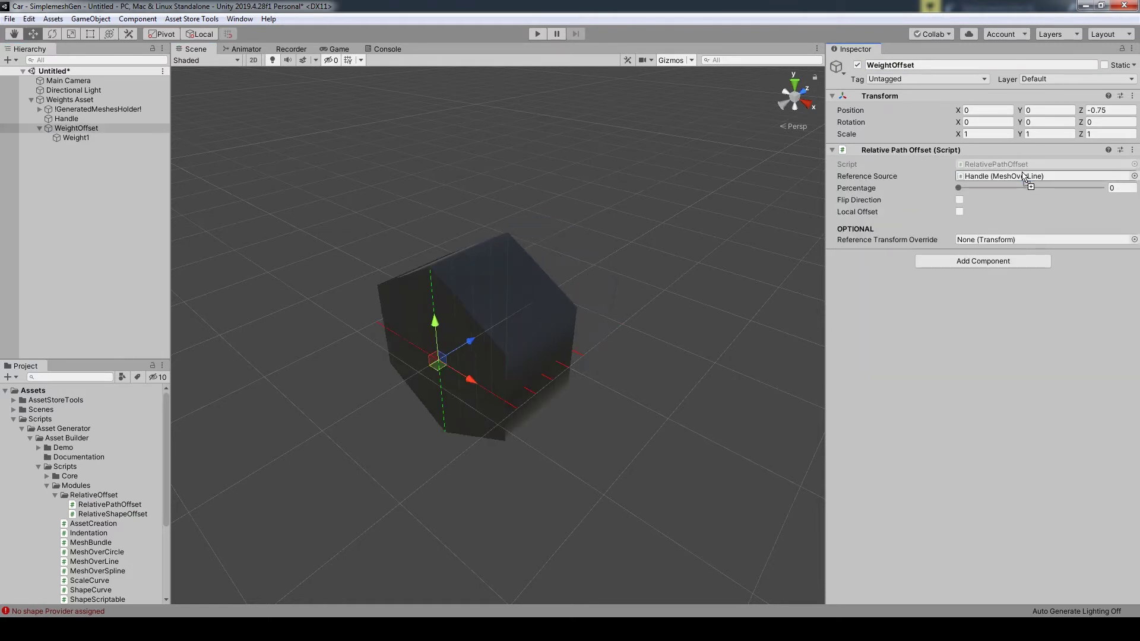
click(959, 200)
drag(914, 188, 918, 191)
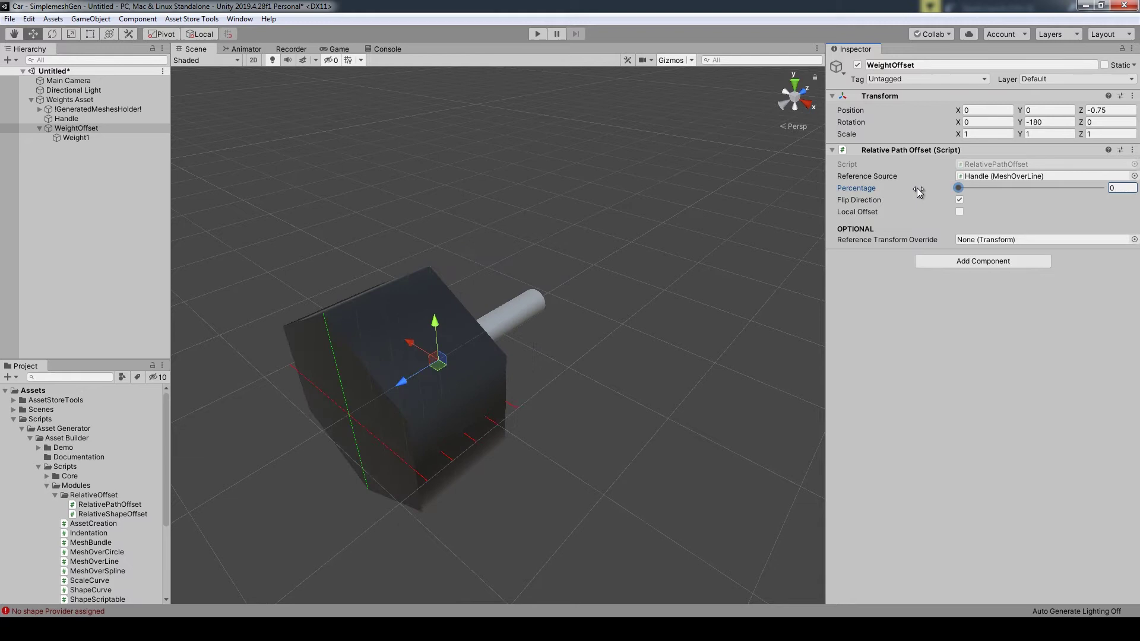
click(101, 139)
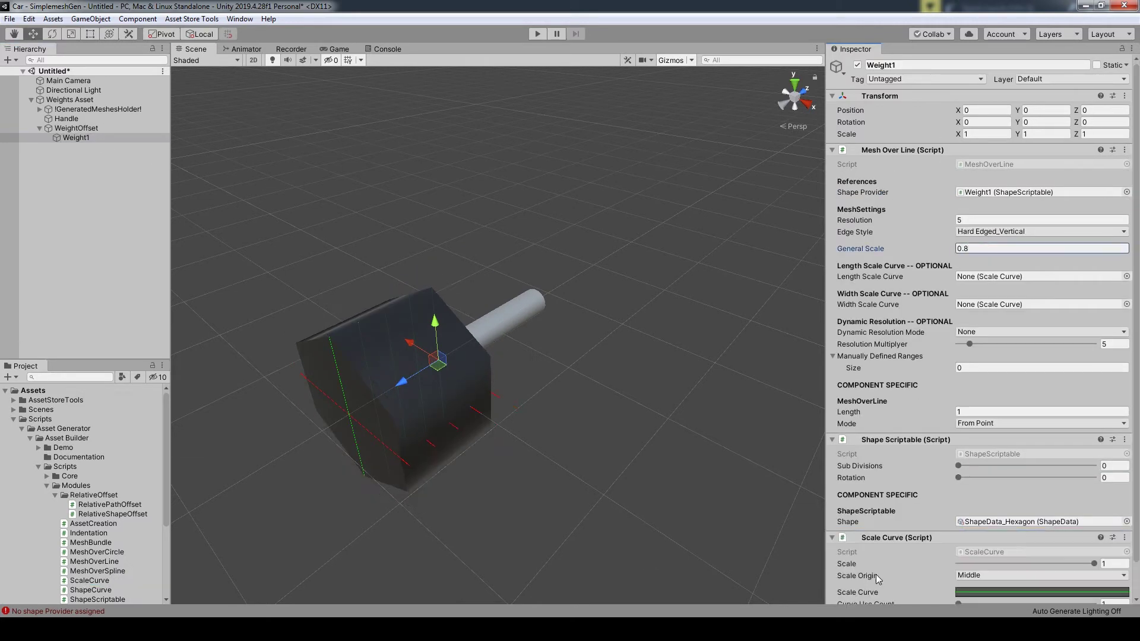
Step: Give the weight a trapezoid-preset Scale Curve along its length
scroll(920, 543, down, 2)
click(998, 556)
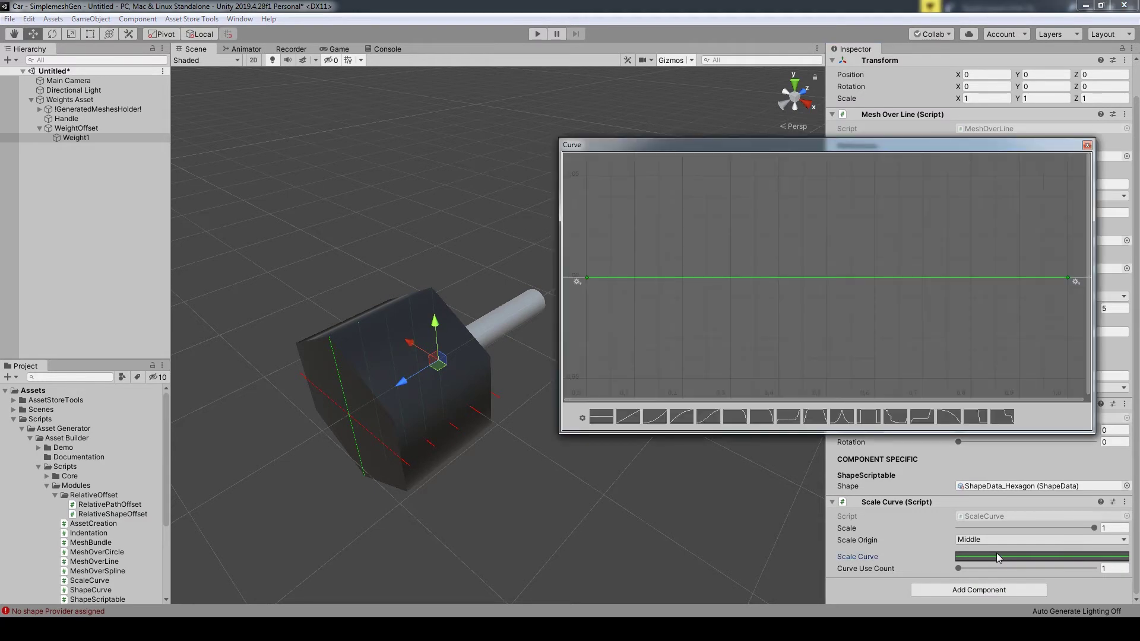
click(815, 416)
click(1087, 145)
Step: Reuse the Scale Curve as the Width Scale Curve and set Edge Style to Hard Edged_Full
mouse_move(892, 502)
mouse_down()
mouse_move(983, 254)
mouse_move(1009, 241)
mouse_up()
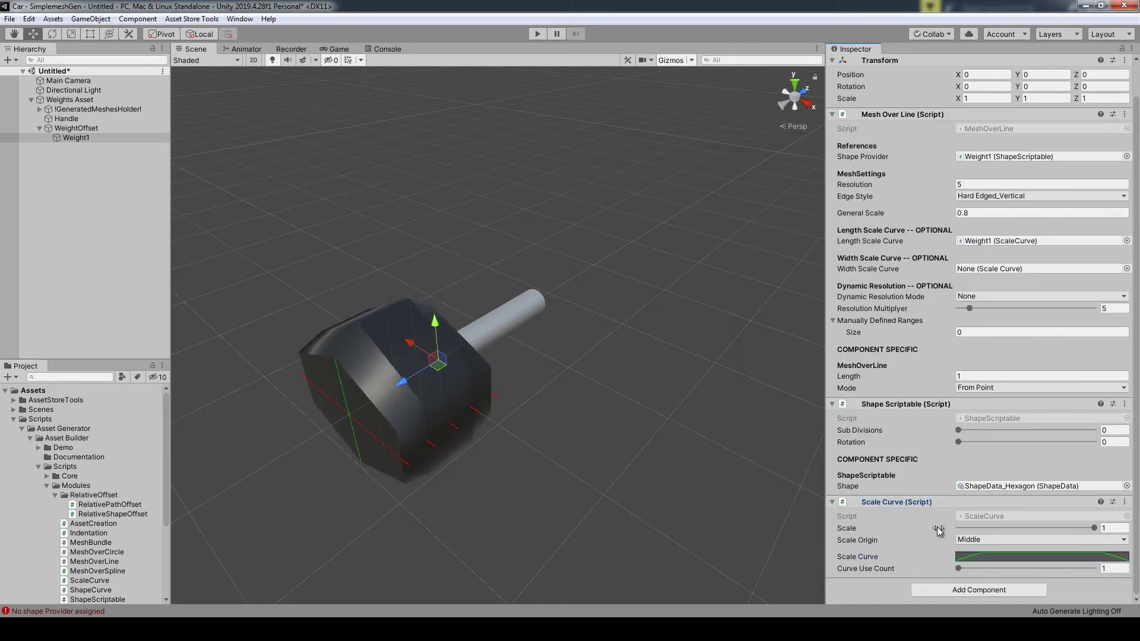
drag(937, 502, 992, 275)
click(972, 197)
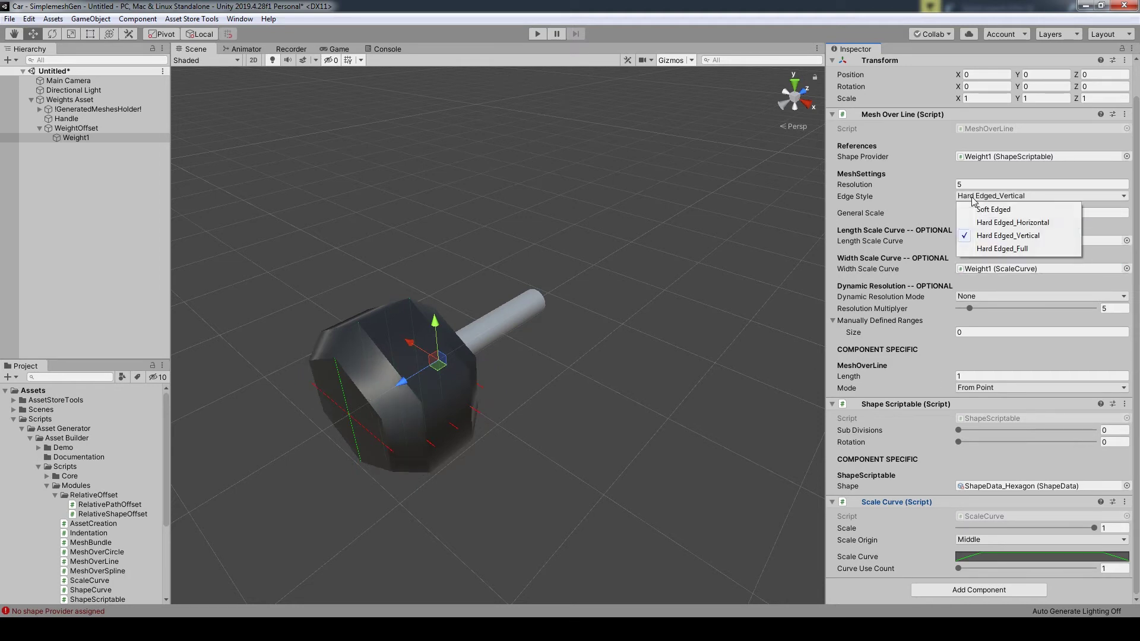
click(989, 248)
Step: Duplicate WeightOffset with Ctrl+D and try adding the copy to Weights Asset's creators
click(502, 502)
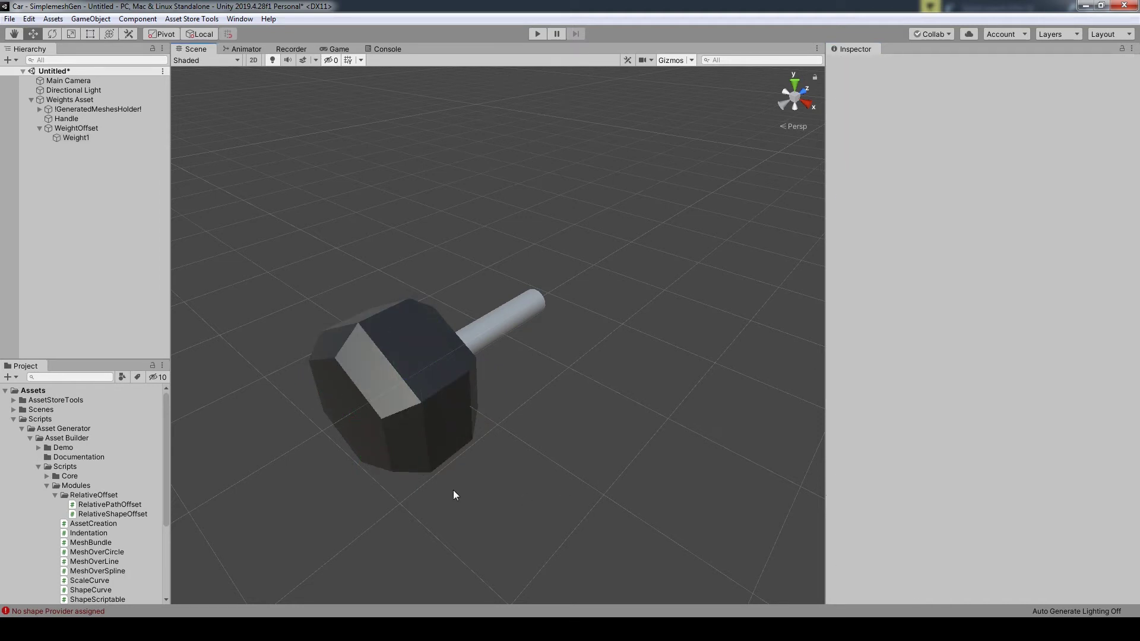
click(66, 128)
key(ctrl+d)
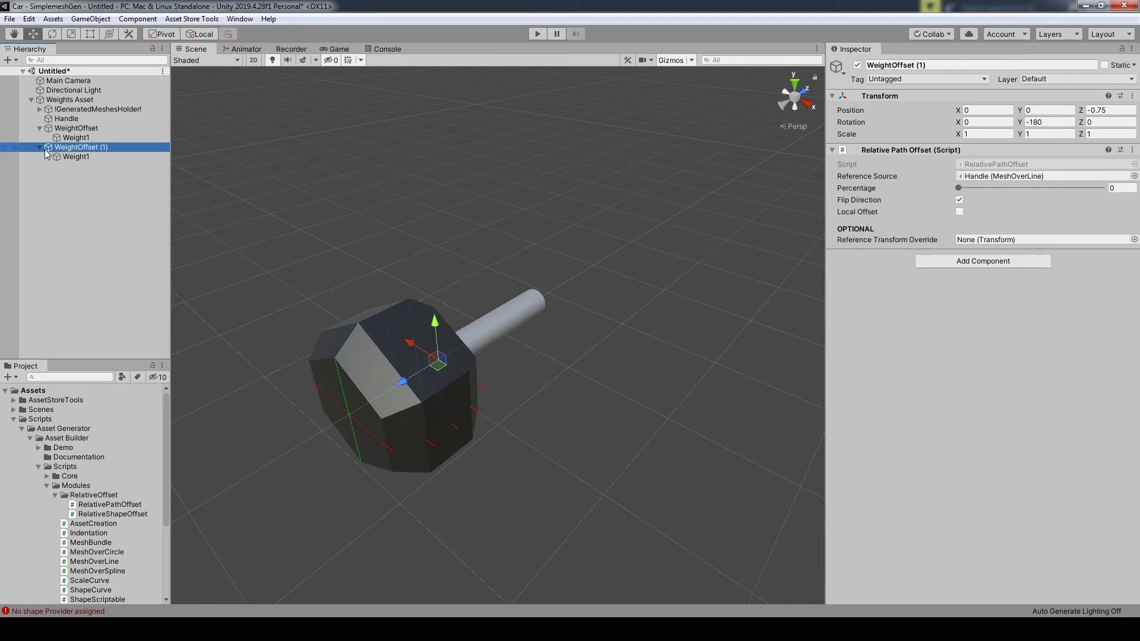
click(69, 99)
drag(76, 156, 876, 439)
Step: On WeightOffset (1), uncheck Flip Direction and set Percentage to 1
click(83, 148)
click(959, 200)
drag(960, 188, 1103, 188)
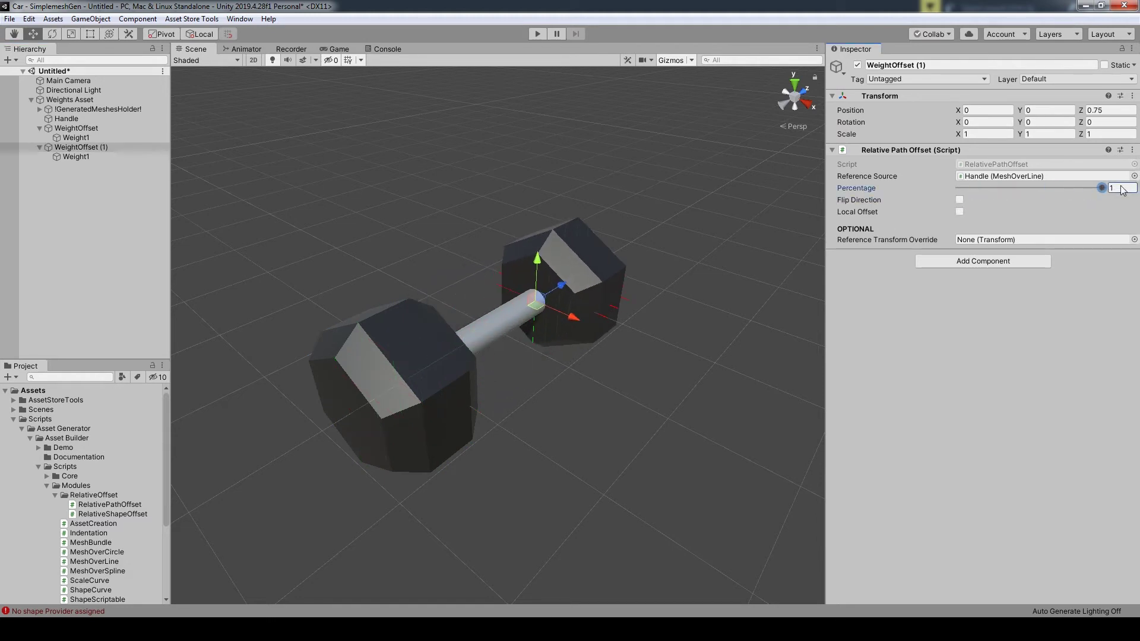
click(619, 385)
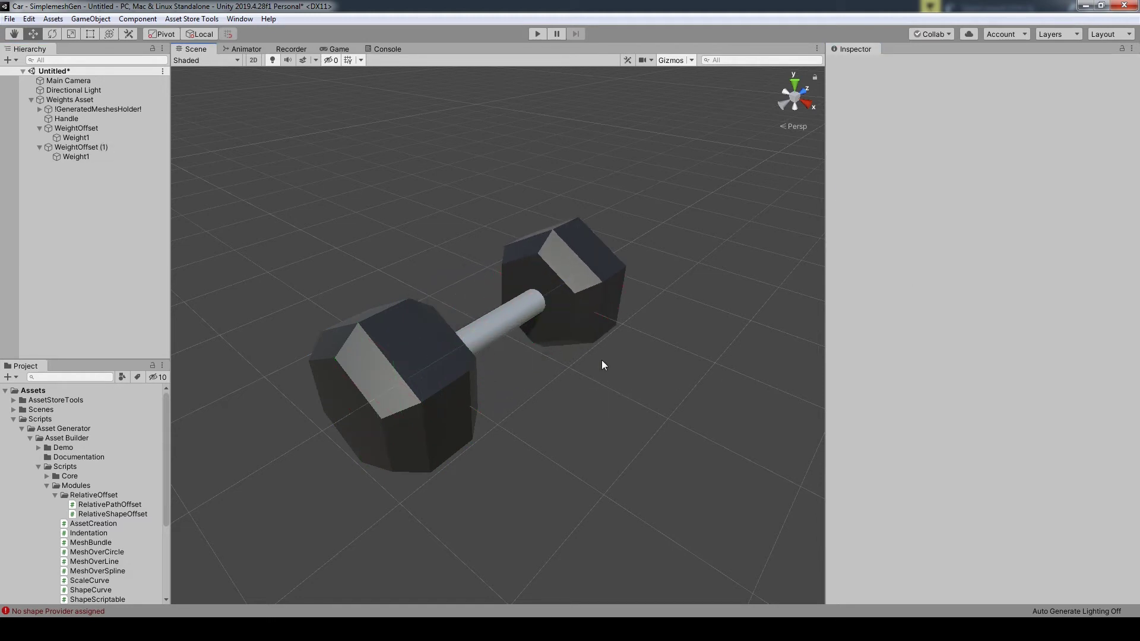
Step: Delete WeightOffset (1) and add an empty child of Weights Asset named 'Weights Bundle'
click(80, 148)
key(Delete)
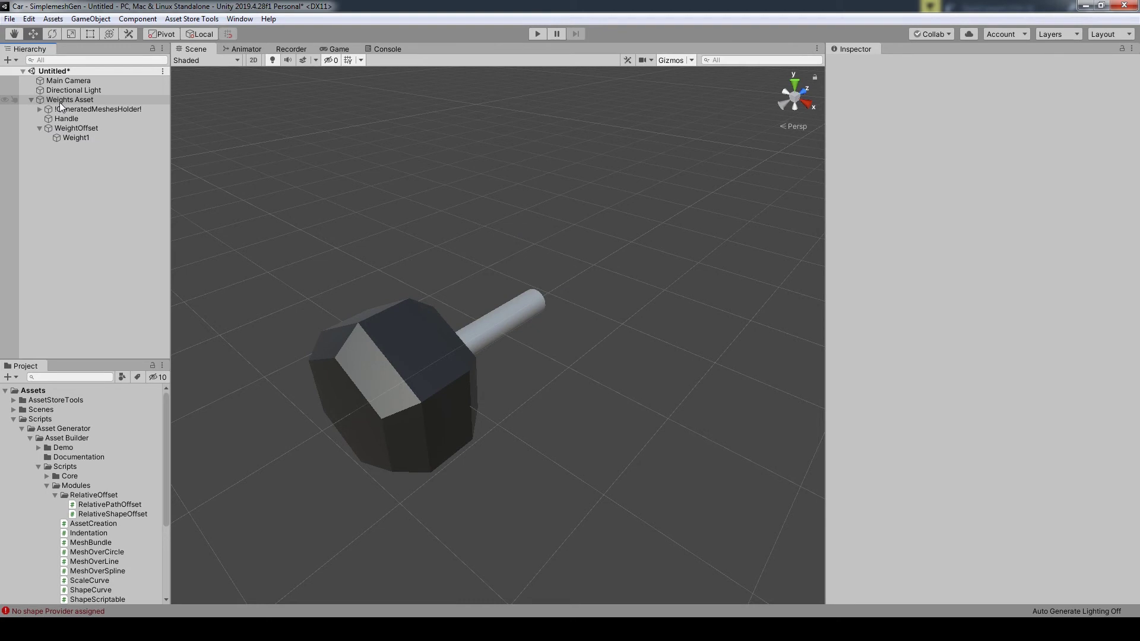
right_click(59, 101)
click(89, 214)
click(909, 64)
text(Weights Bundle)
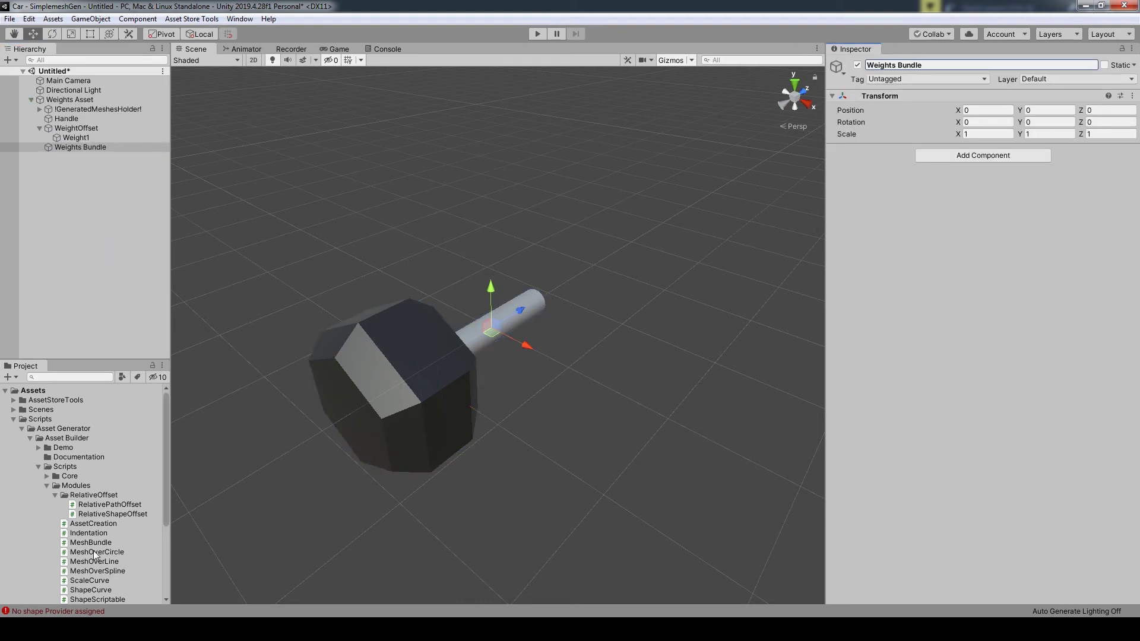
Step: Give Weights Bundle a Mesh Bundle using Weight1, with the second offset unflipped at Percentage 1
drag(90, 542, 988, 261)
drag(76, 137, 1027, 231)
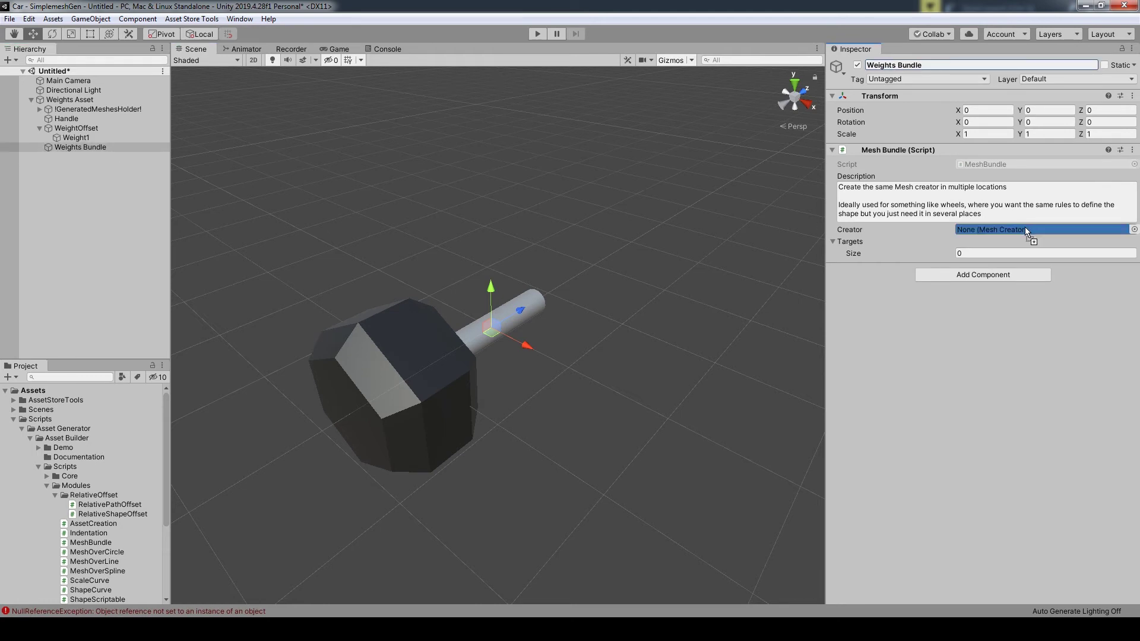
click(89, 156)
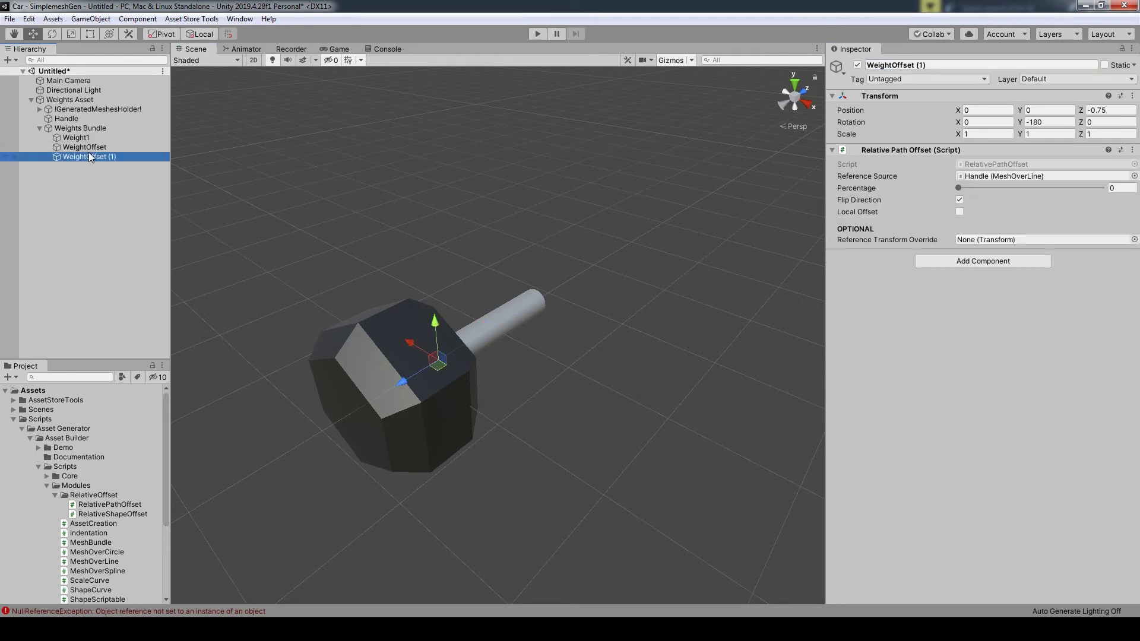
drag(959, 188, 1103, 188)
click(959, 200)
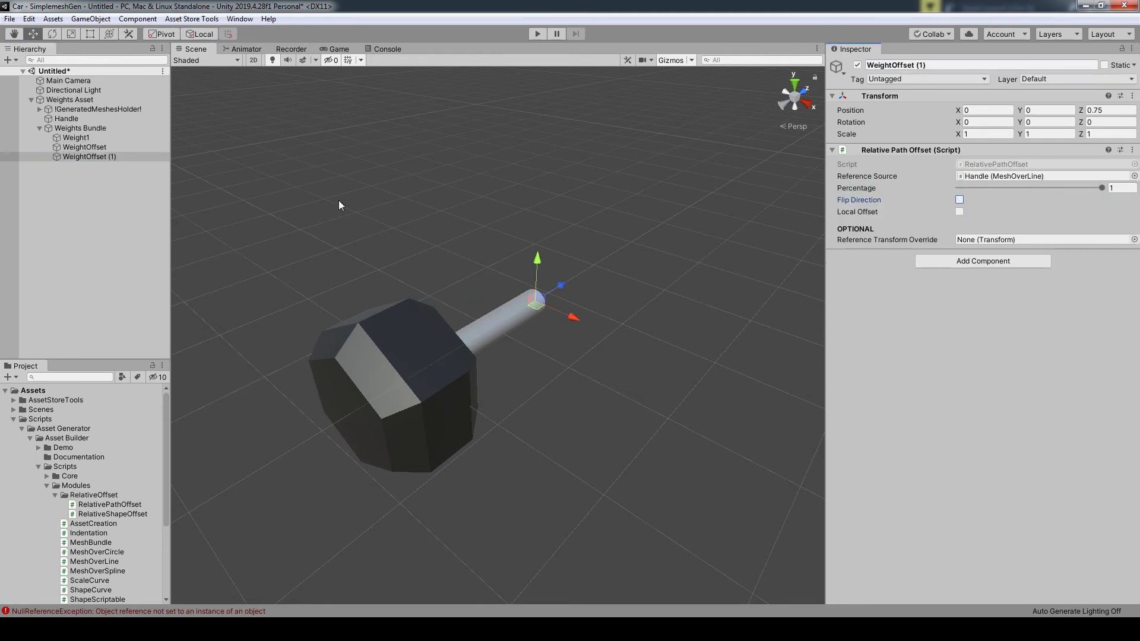
Step: Make Weights Bundle the single creator (Element 0) of Weights Asset
click(74, 129)
click(69, 99)
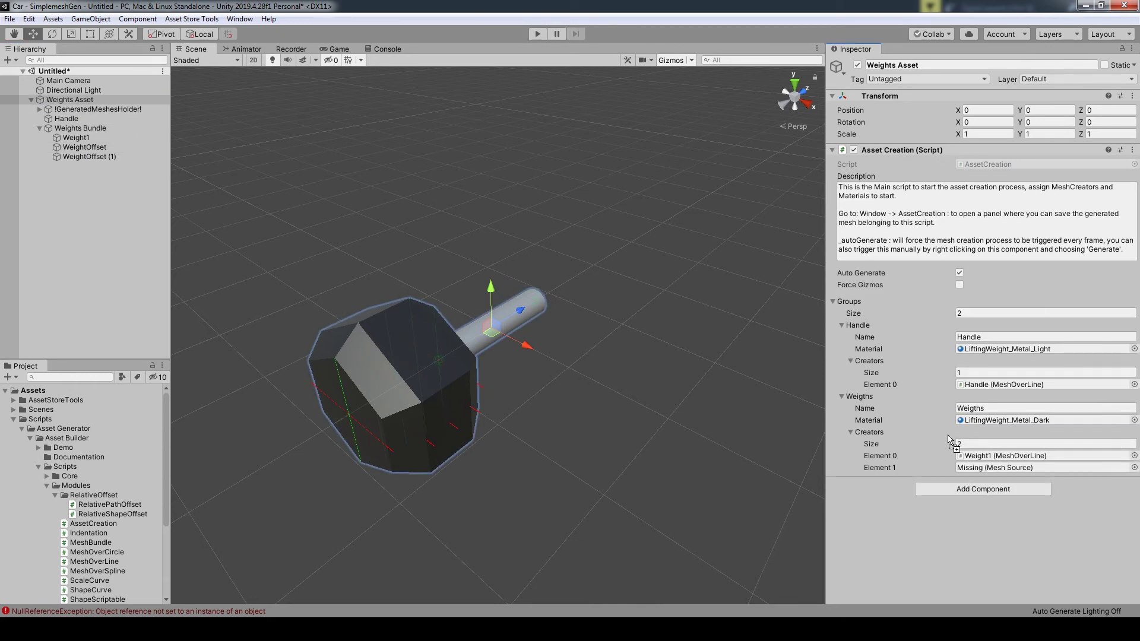
drag(80, 128, 978, 456)
text(1)
key(Return)
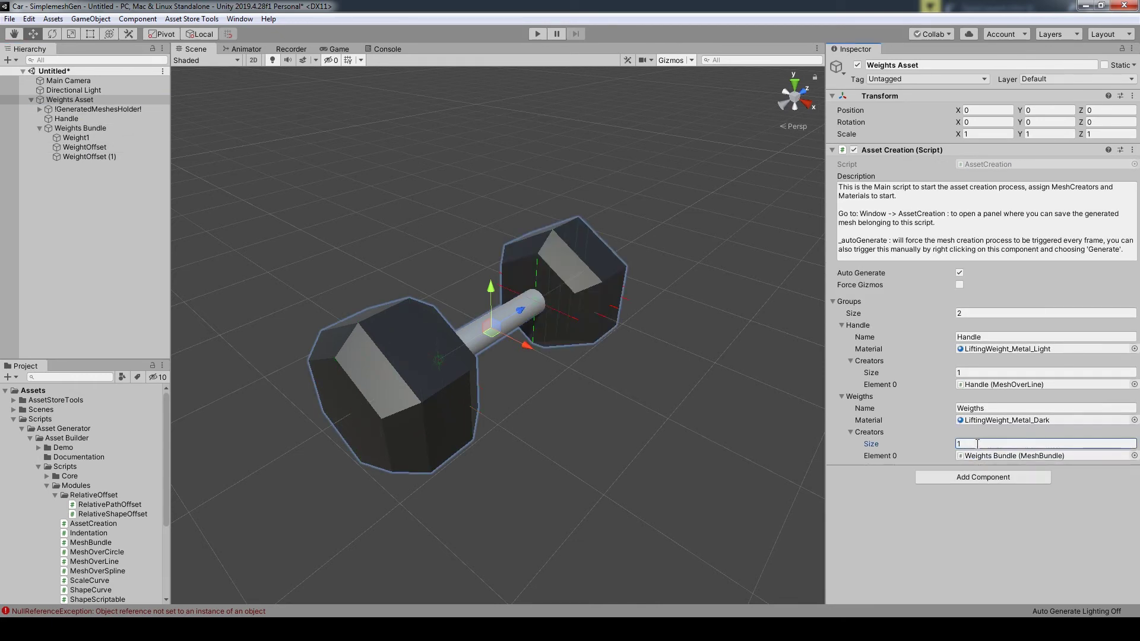
click(585, 402)
mouse_move(666, 430)
alt+mouse_down()
mouse_move(532, 447)
mouse_move(265, 389)
mouse_move(593, 413)
mouse_move(742, 394)
mouse_move(484, 69)
mouse_move(593, 354)
mouse_move(654, 436)
mouse_move(501, 465)
mouse_move(675, 471)
mouse_move(781, 457)
mouse_move(477, 476)
mouse_move(433, 457)
mouse_move(628, 444)
alt+mouse_up()
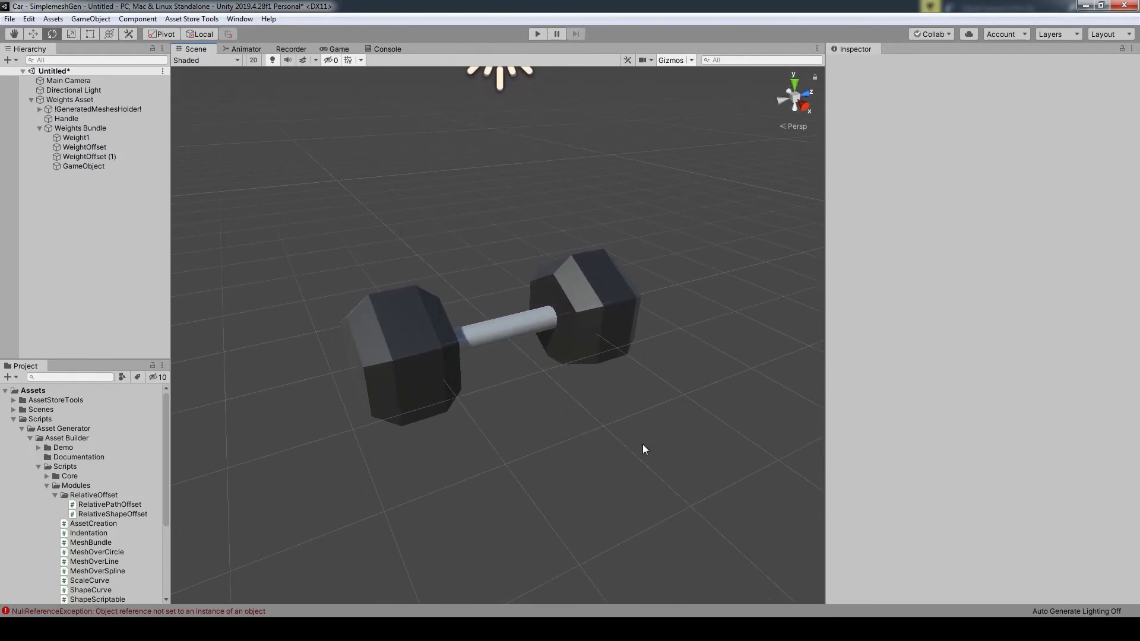
Step: Save Weights Asset as a prefab through the Window > AssetCreation wizard
click(241, 19)
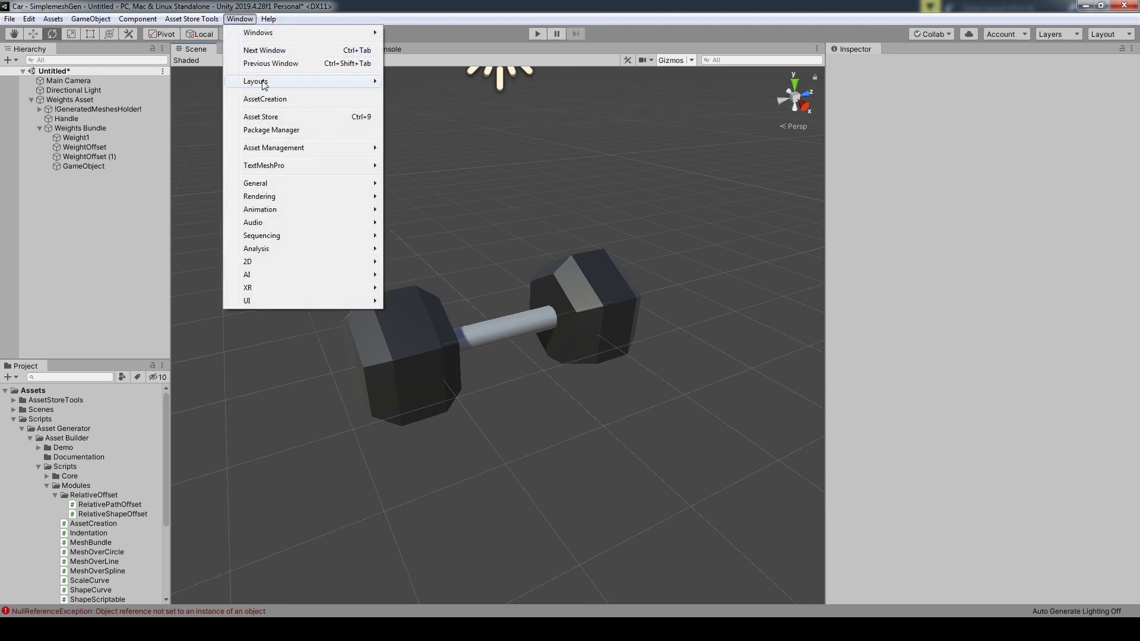
click(271, 103)
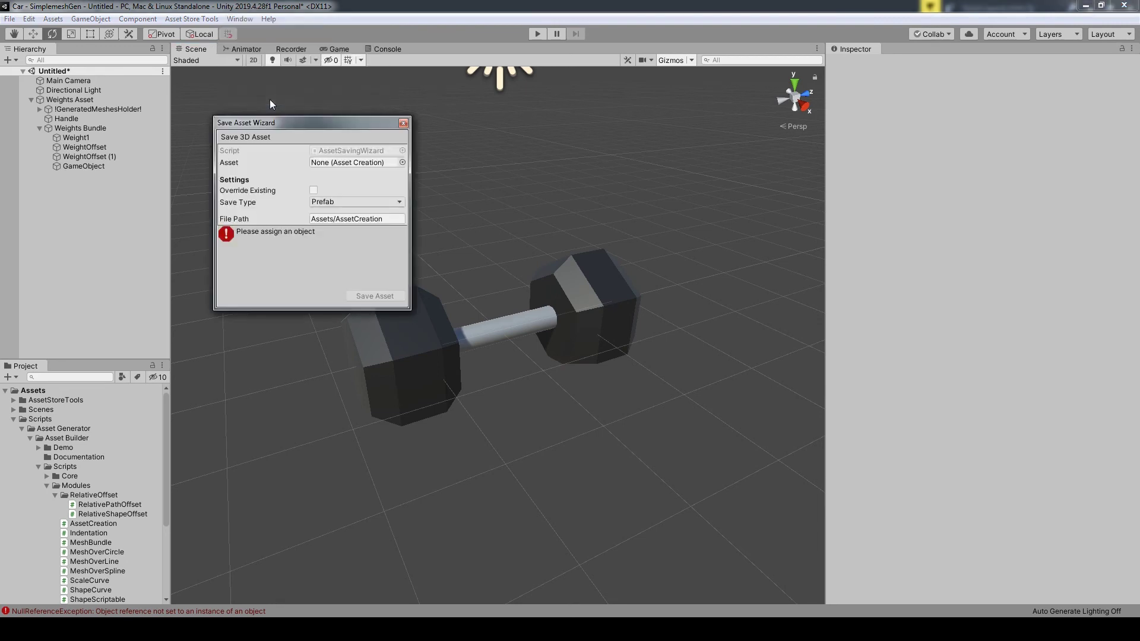
drag(282, 119, 337, 112)
drag(70, 99, 404, 157)
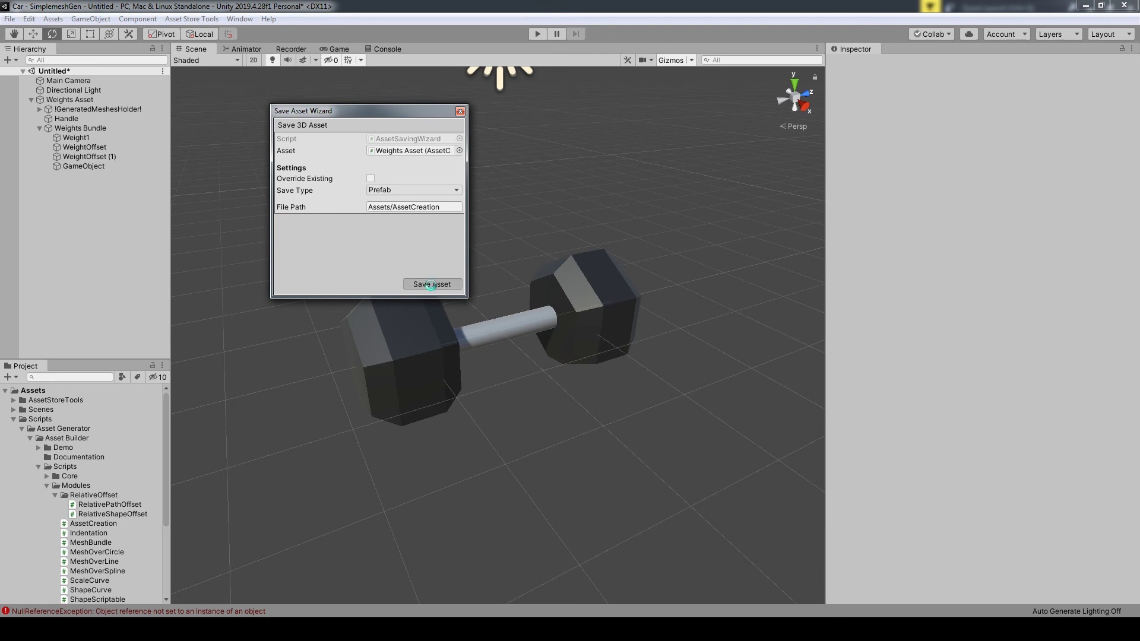
click(430, 285)
Step: Open the saved prefab from Assets/AssetCreation/Weights Asset/Prefab and orbit to inspect it
click(21, 410)
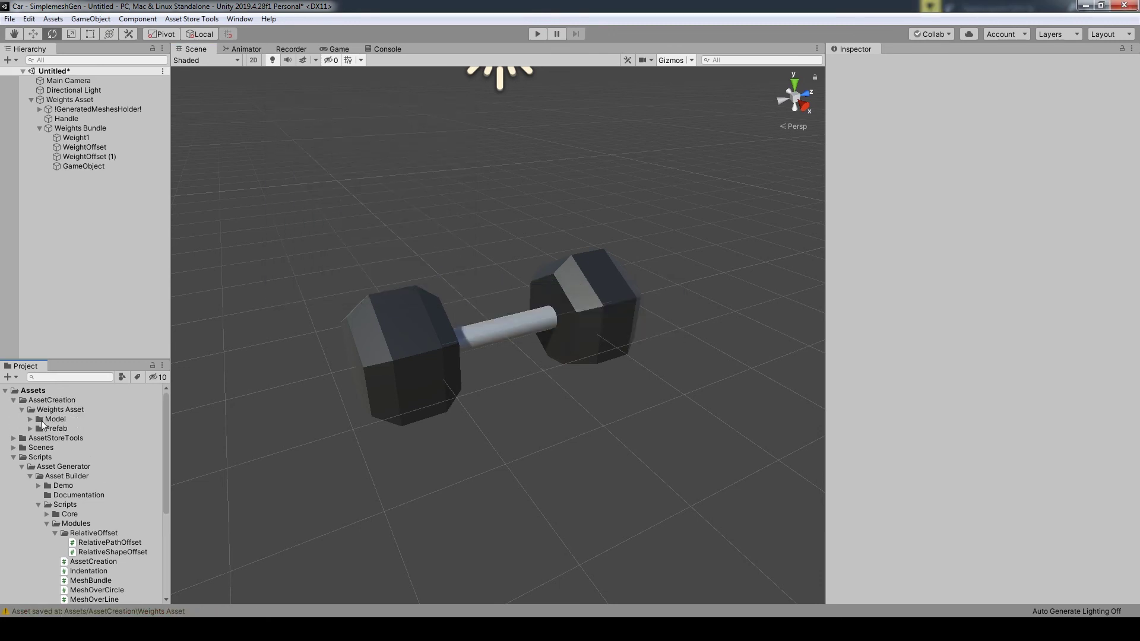
click(30, 428)
click(63, 439)
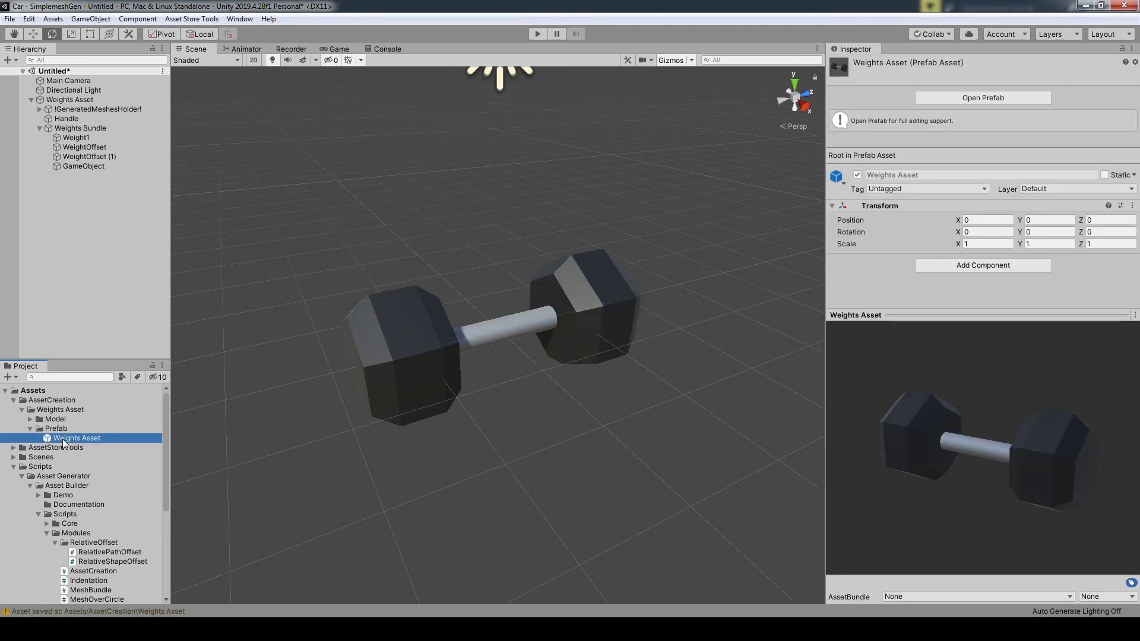
double_click(63, 440)
mouse_move(342, 438)
alt+mouse_down()
mouse_move(558, 427)
mouse_move(224, 394)
mouse_move(618, 387)
mouse_move(515, 488)
alt+mouse_up()
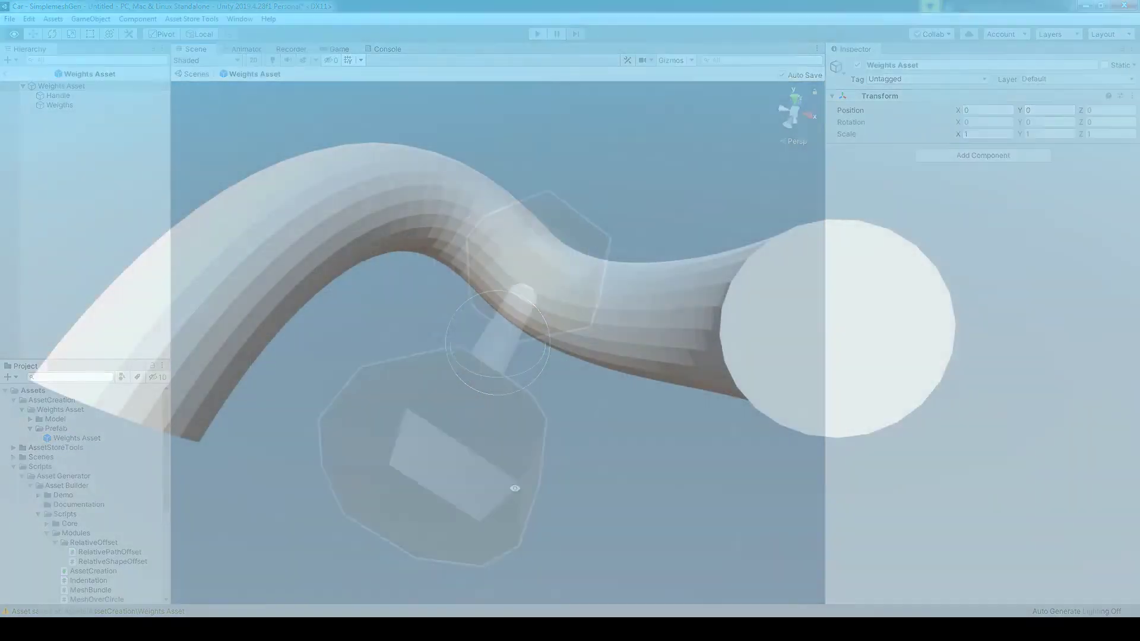